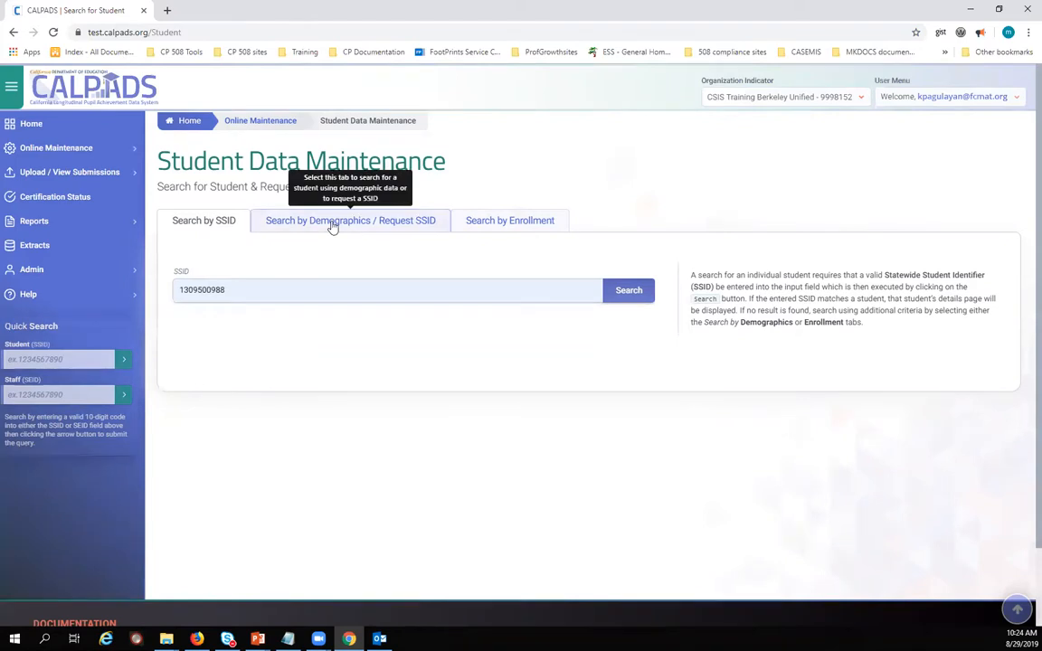
# Step: Look up the student by the SSID already entered and open the student's detail page
pyautogui.click(491, 226)
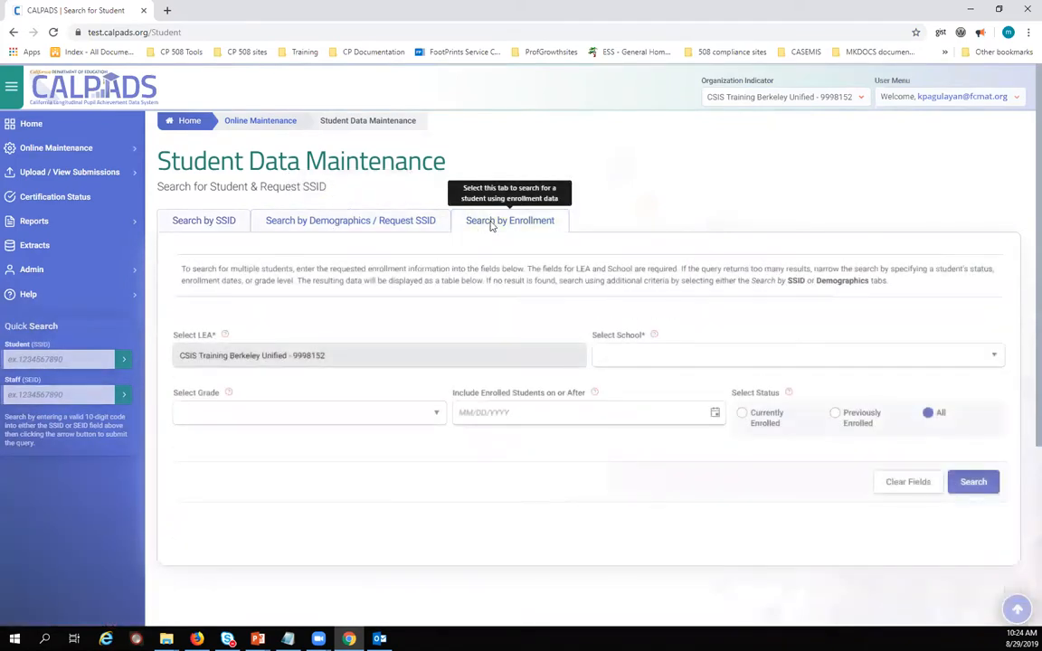
pyautogui.click(215, 228)
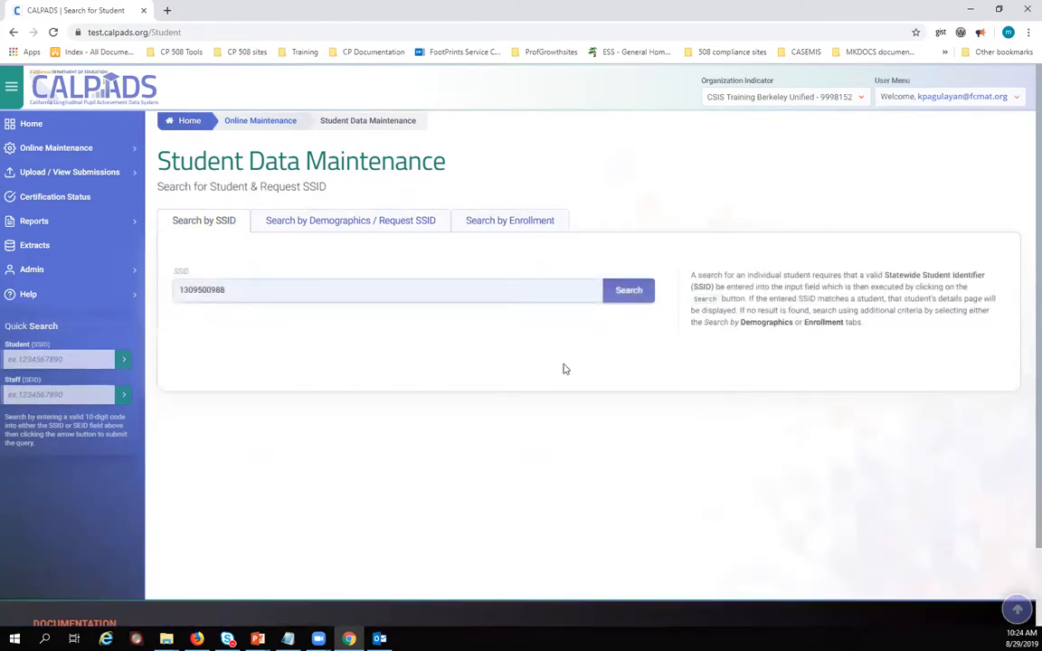
pyautogui.click(633, 297)
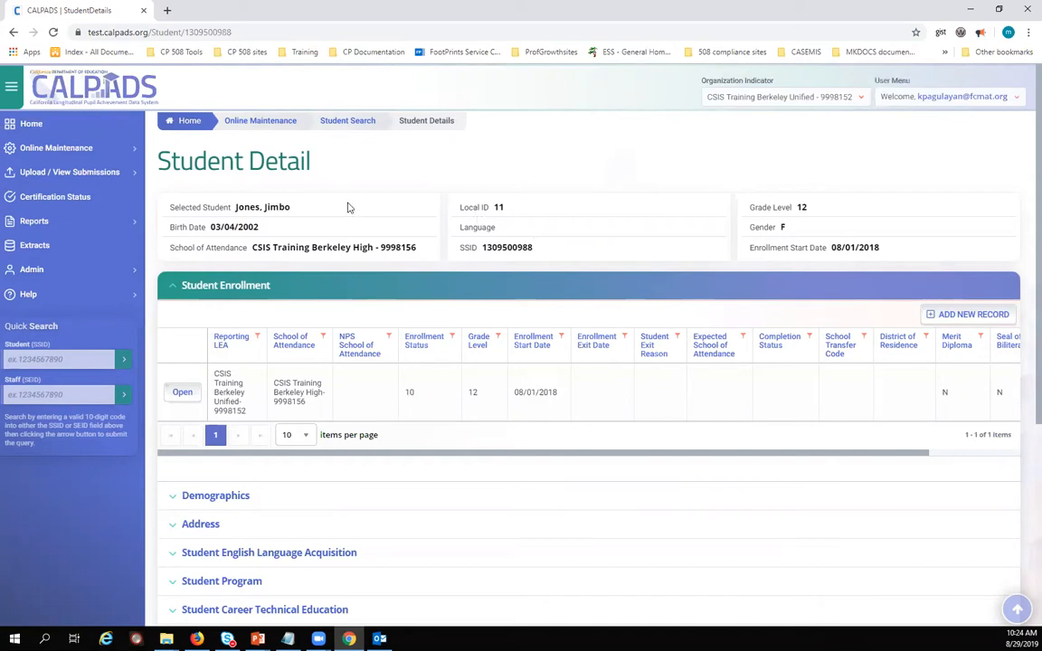
# Step: Collapse Student Enrollment, expand Student Program, and view the existing NCLB Title I Part A Basic Targeted-122 record
pyautogui.click(221, 287)
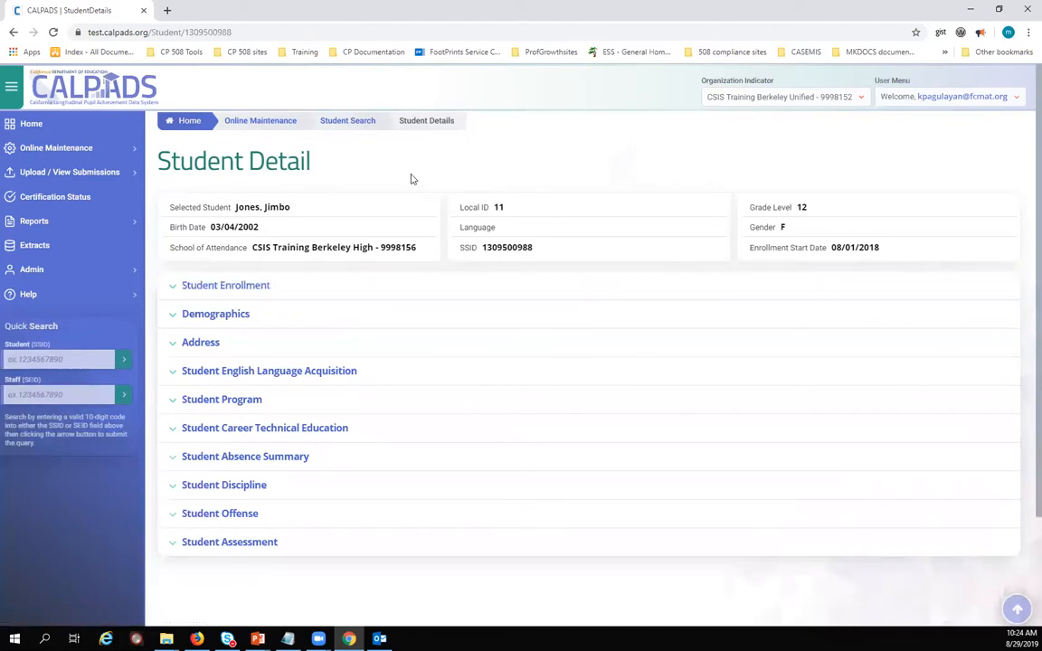
pyautogui.click(234, 407)
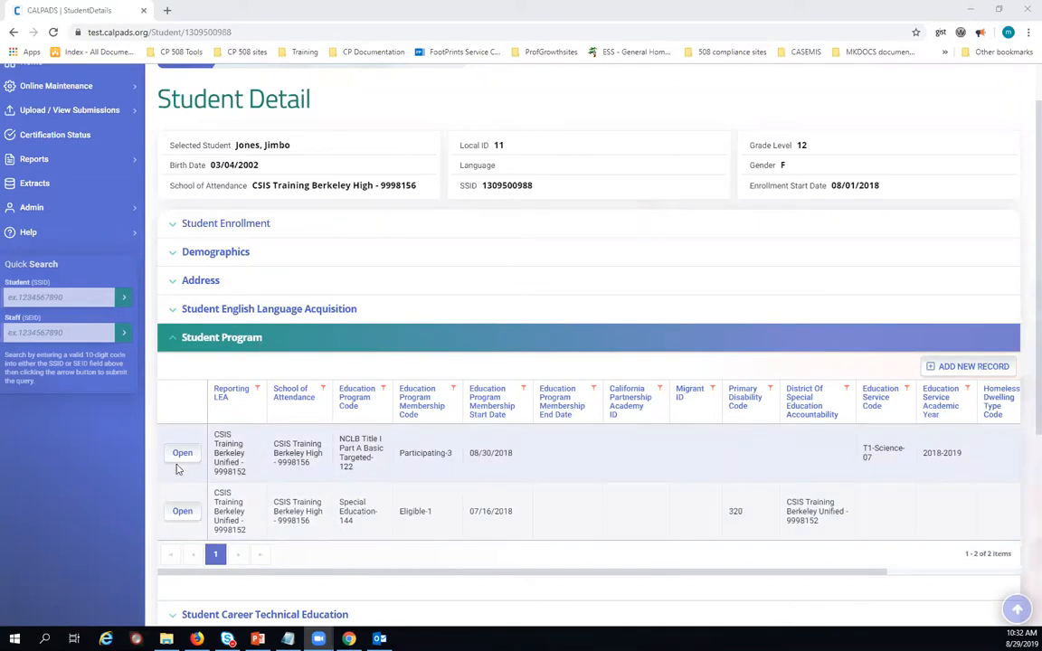
pyautogui.click(184, 459)
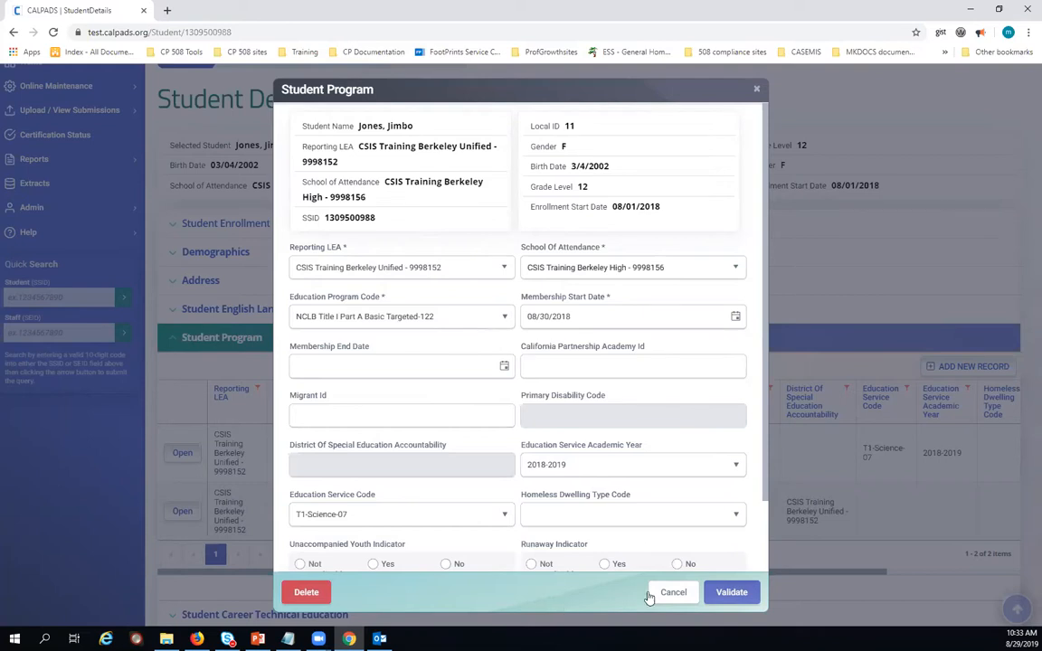
pyautogui.click(757, 88)
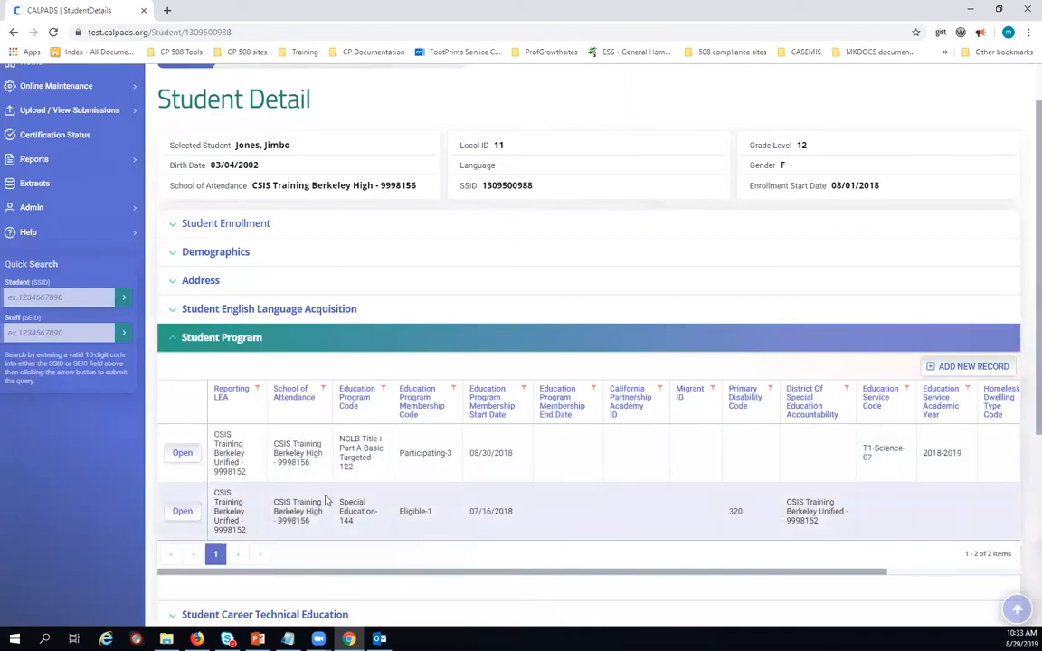
# Step: Start a new Student Program record with school CSIS Training Berkeley High - 9998156 and program code Free Meal Program-181
pyautogui.click(952, 371)
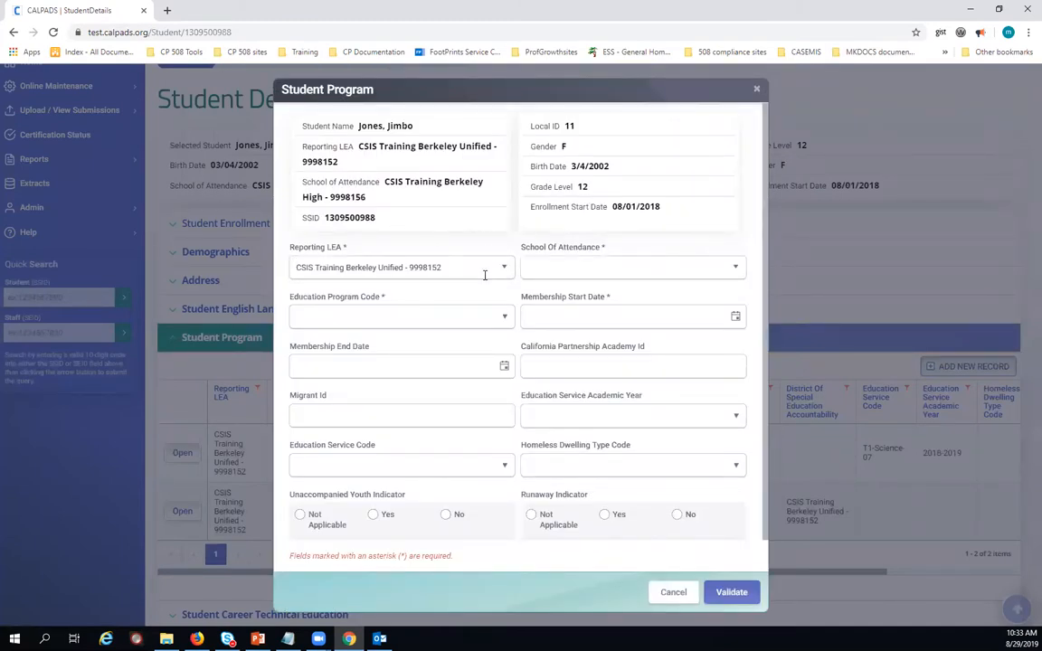
pyautogui.click(658, 269)
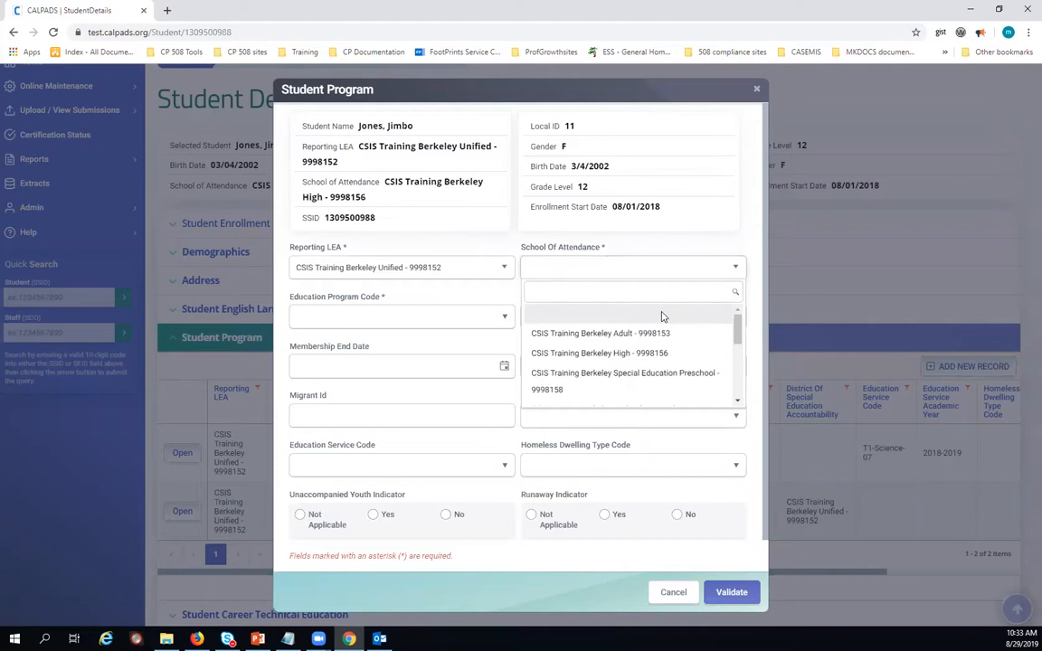
pyautogui.click(660, 355)
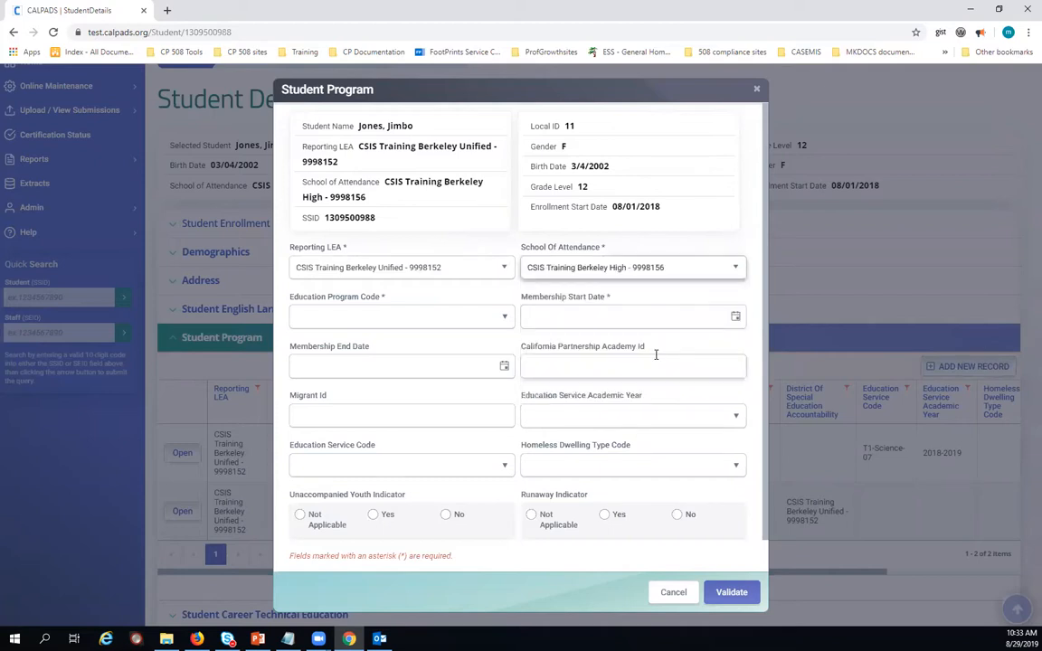
pyautogui.click(469, 324)
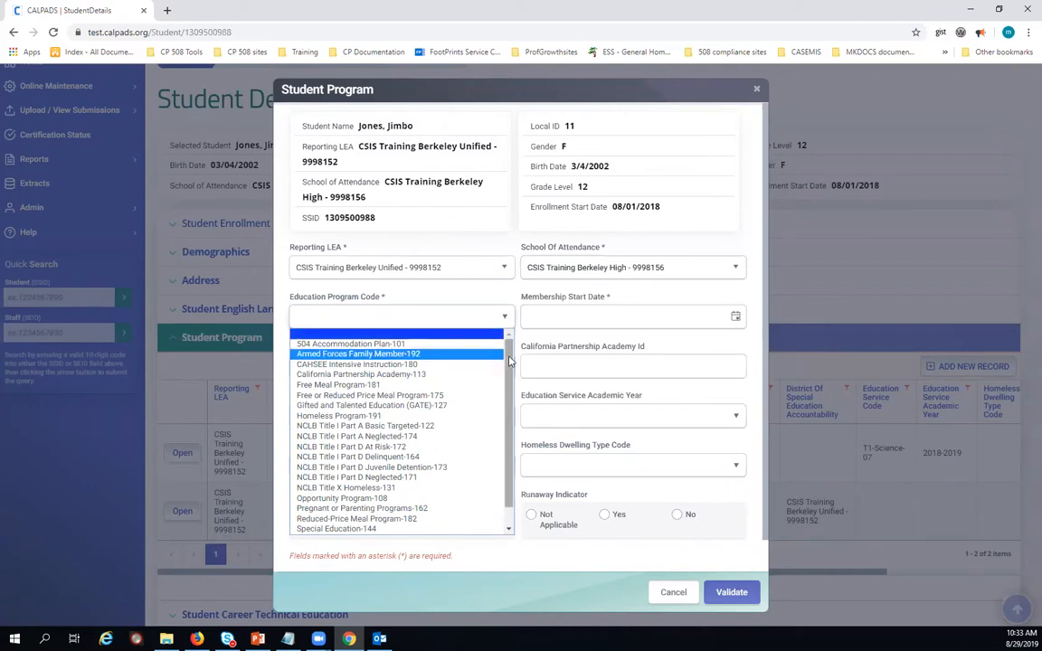
pyautogui.click(465, 386)
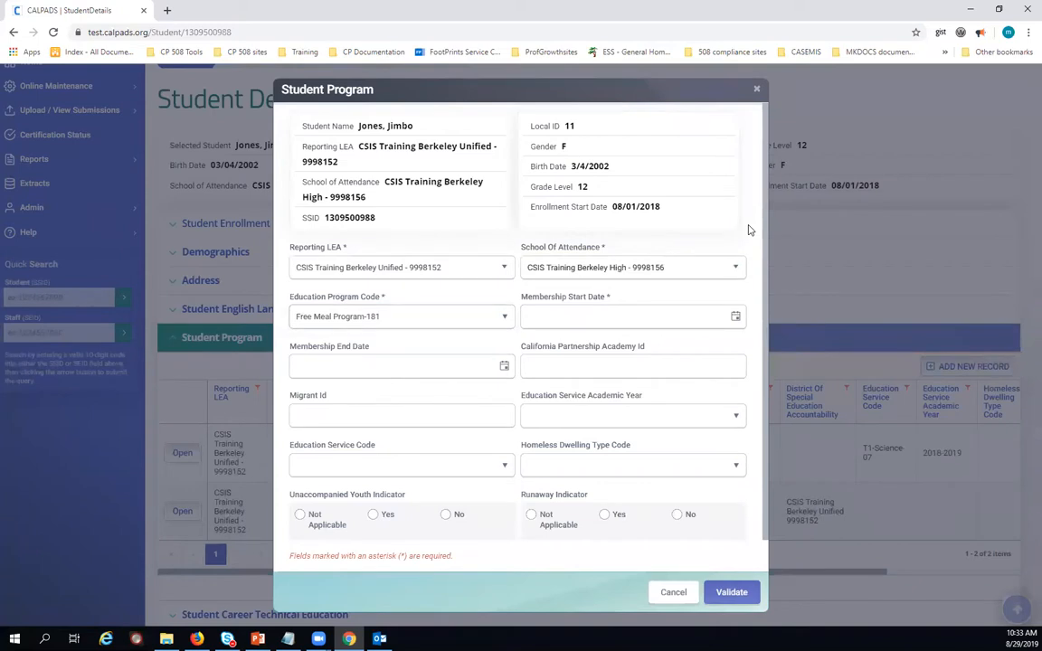
# Step: Set the Free Meal Program record's Membership Start Date to 08/01/2018
pyautogui.click(736, 319)
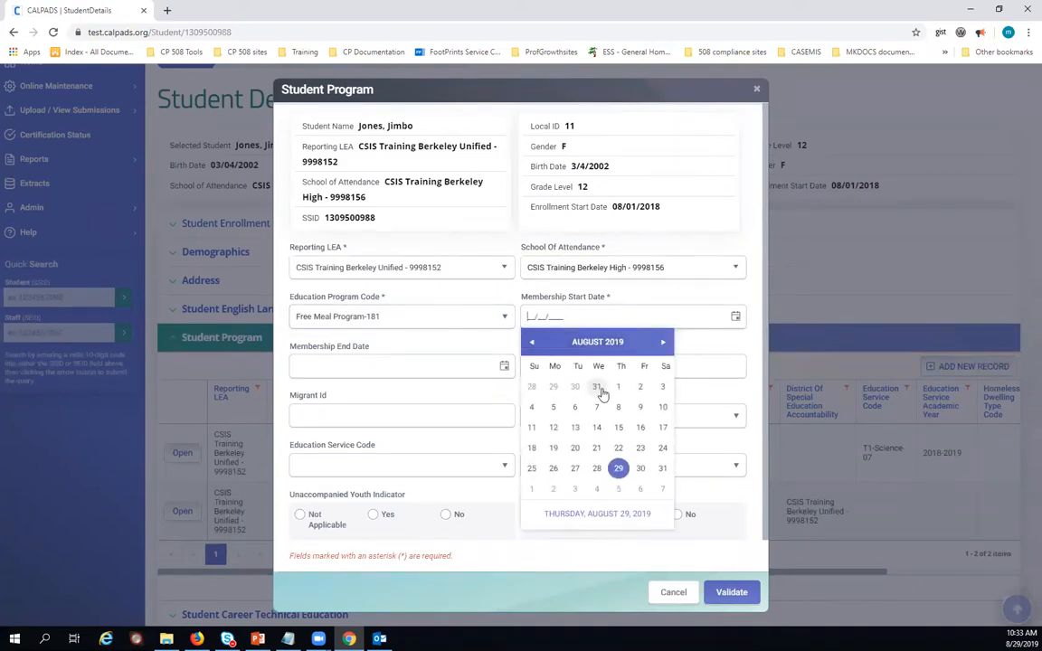
pyautogui.click(588, 349)
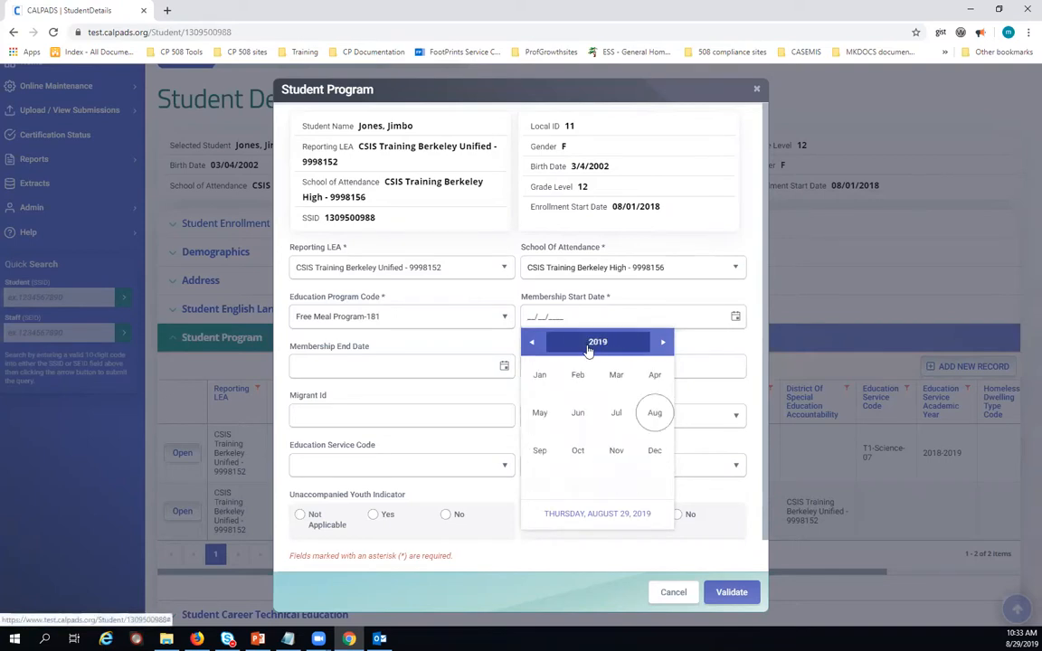
pyautogui.click(588, 345)
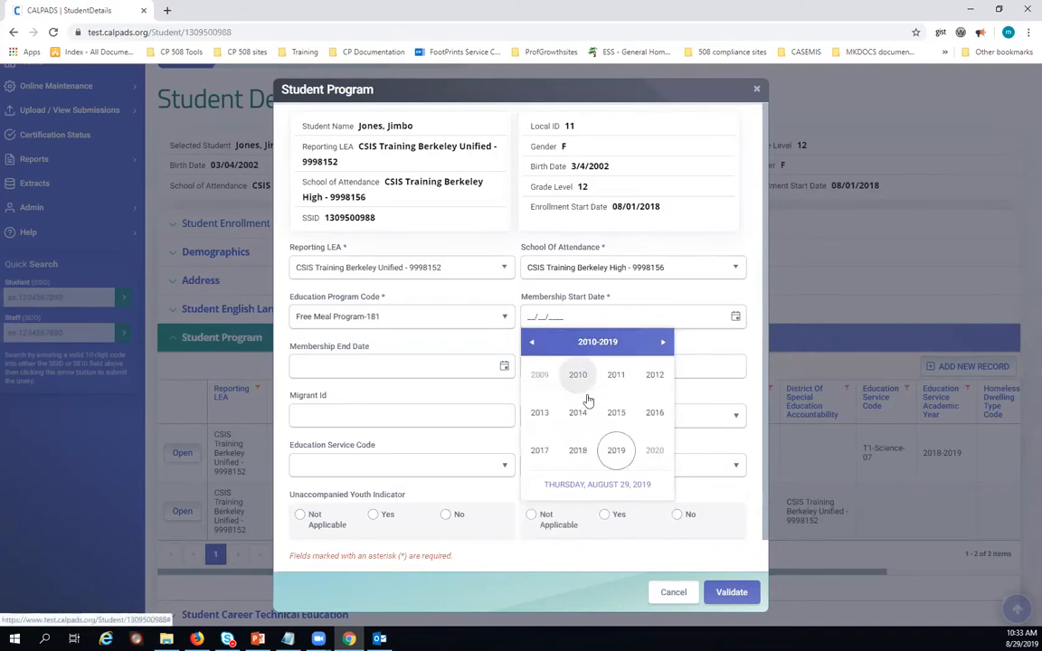
pyautogui.click(579, 454)
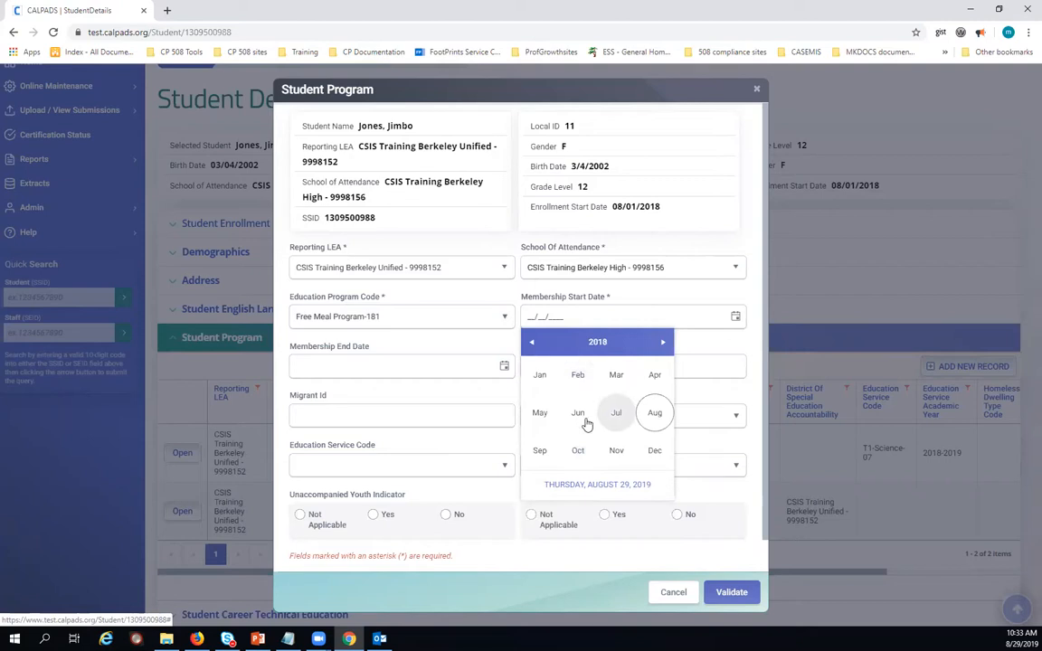
pyautogui.click(653, 414)
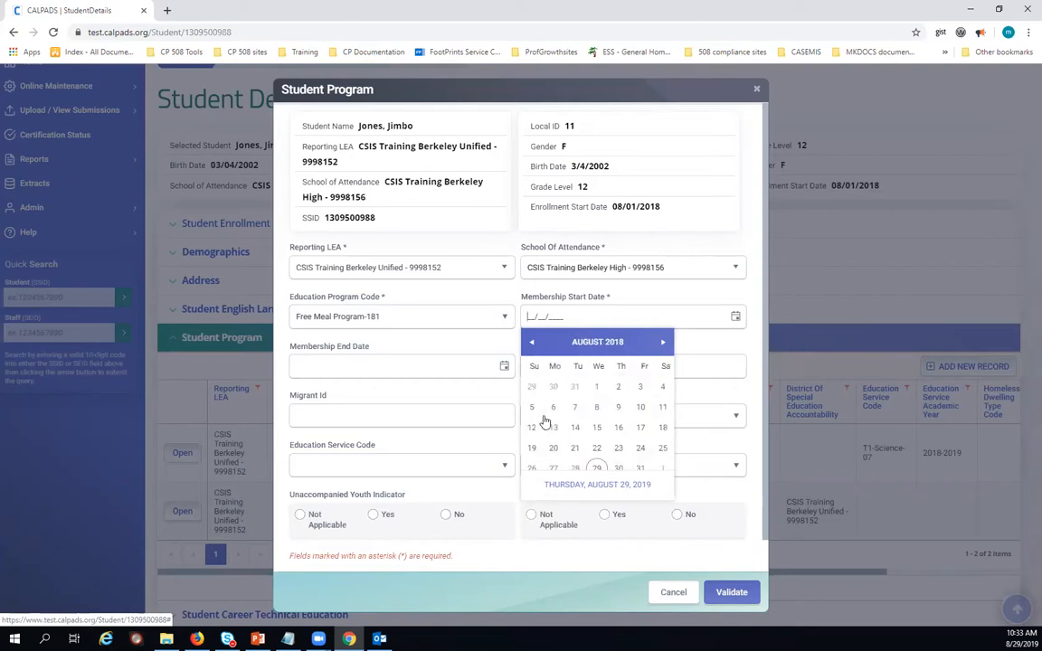
pyautogui.click(598, 390)
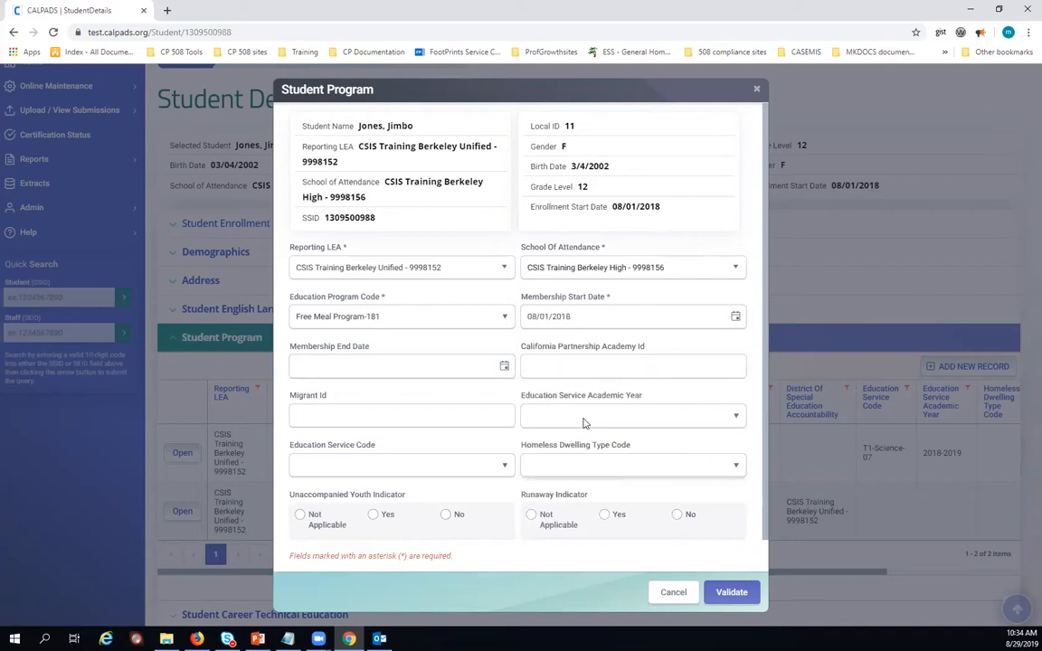
pyautogui.click(447, 323)
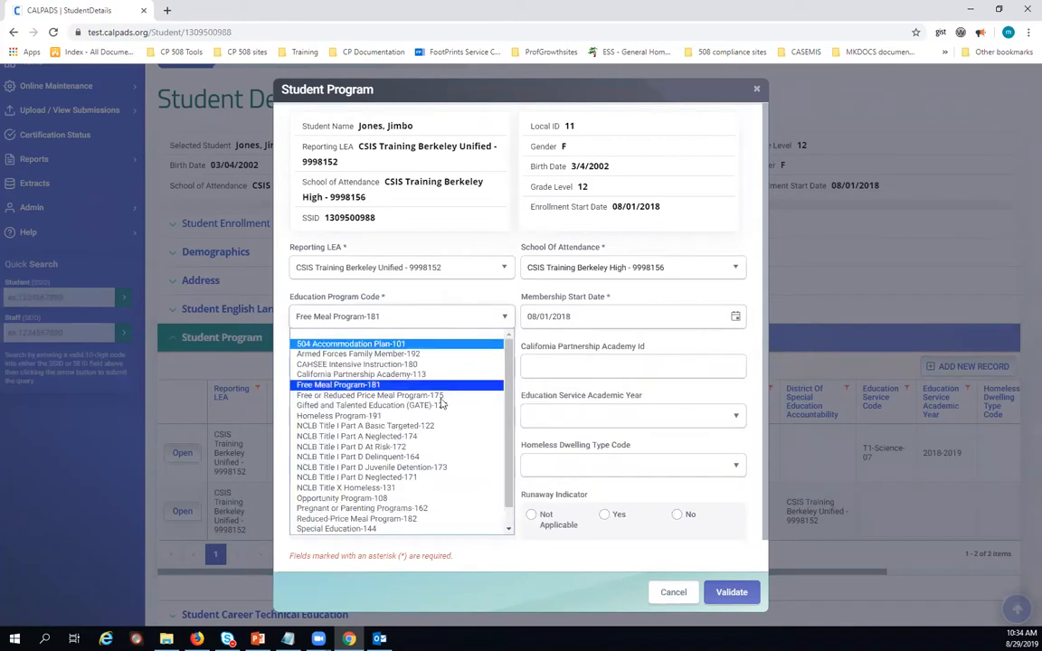
pyautogui.click(740, 228)
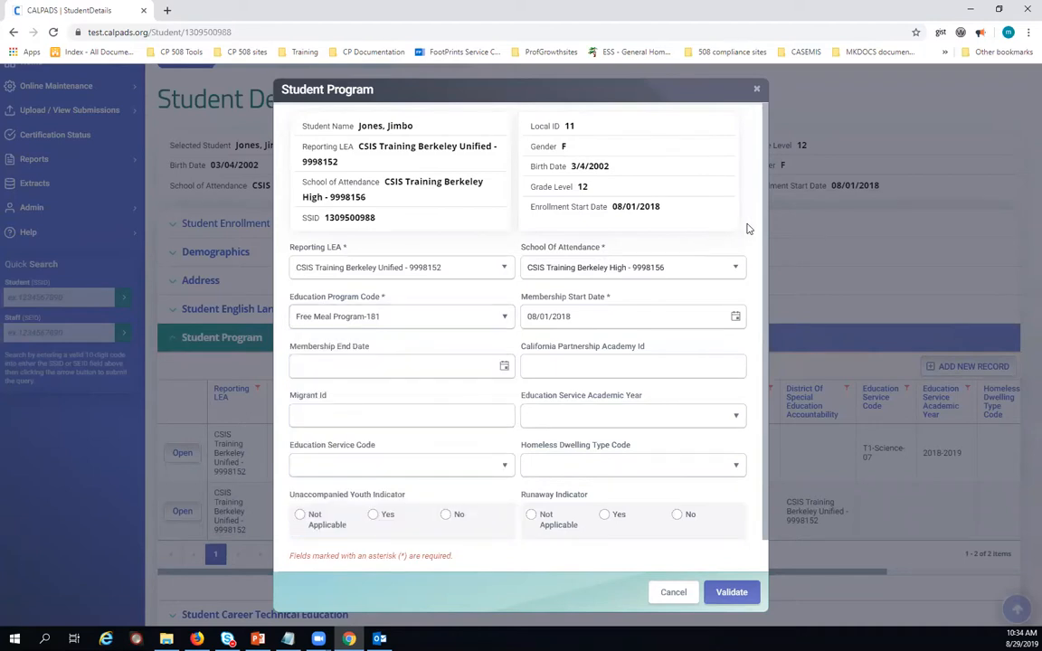
pyautogui.click(462, 327)
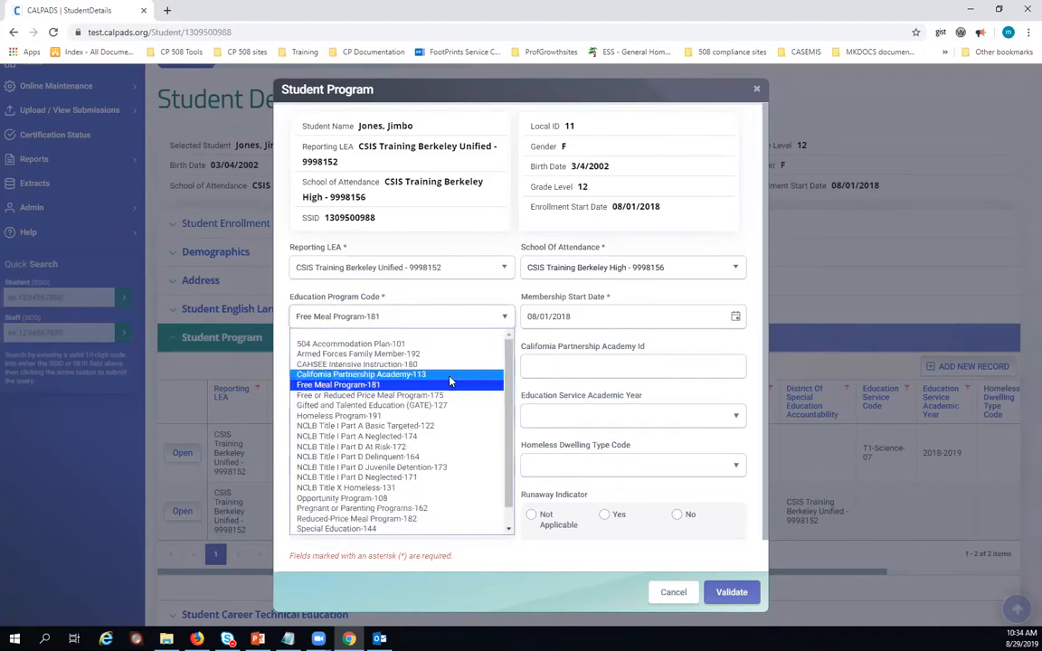
pyautogui.click(738, 208)
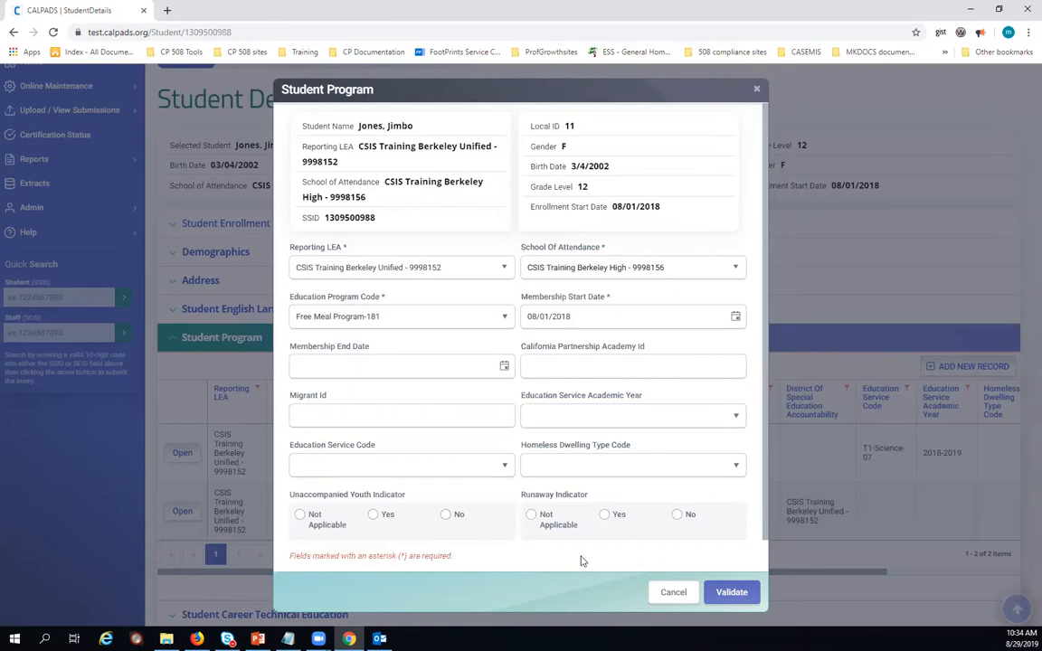
# Step: Validate the new Free Meal Program-181 record and post it to the student's programs
pyautogui.click(729, 598)
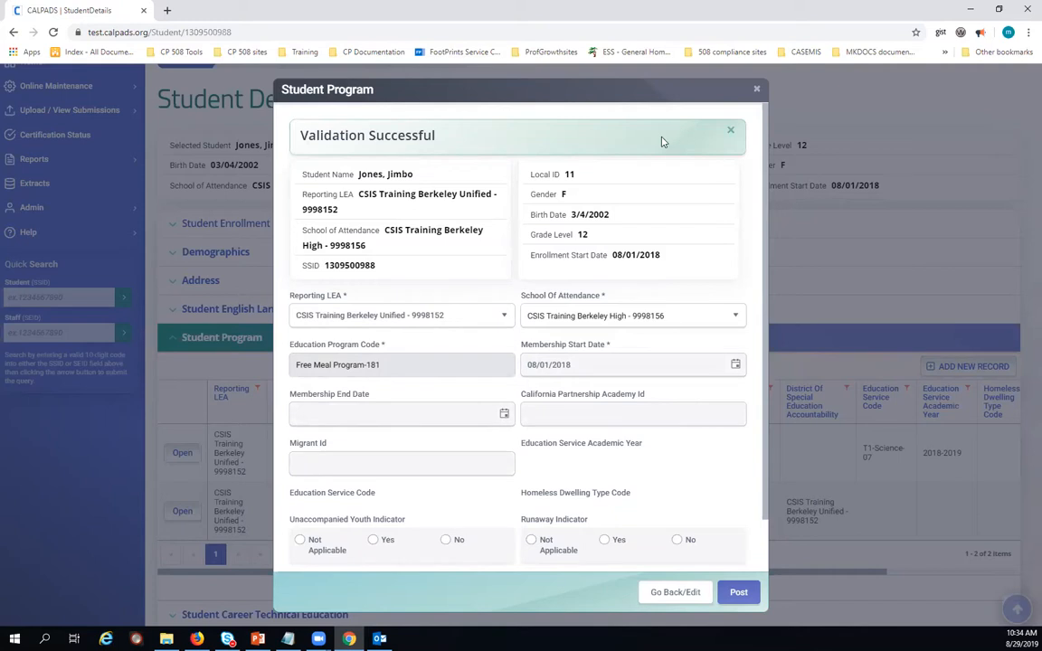
pyautogui.click(731, 133)
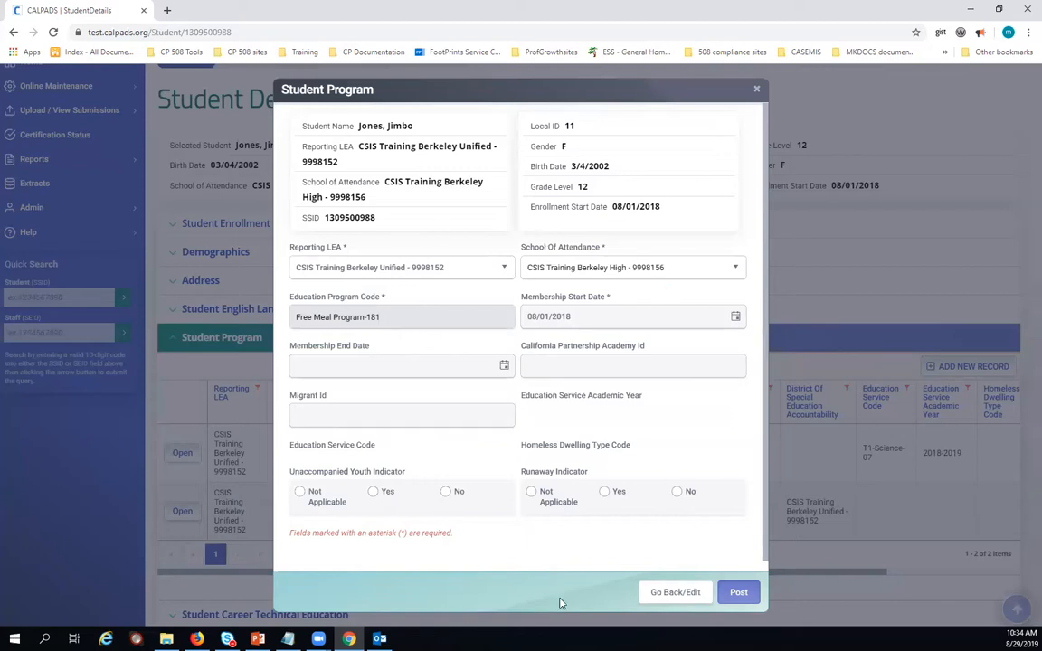
pyautogui.click(740, 598)
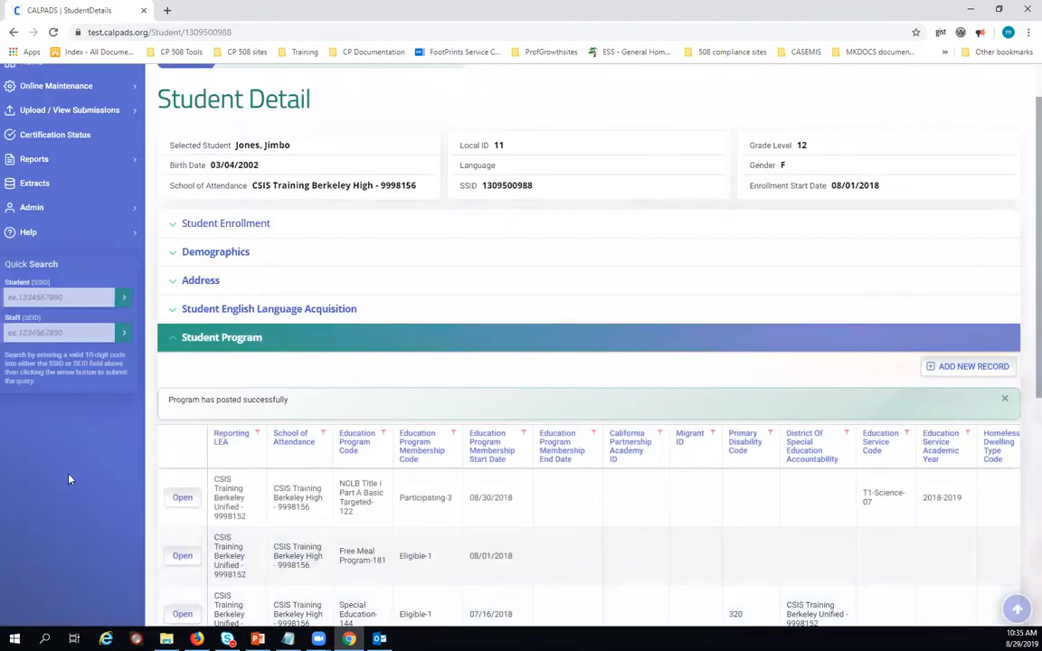
# Step: Start another Student Program record and set its Education Program Code to Homeless Program-191
pyautogui.scroll(-3, 69, 479)
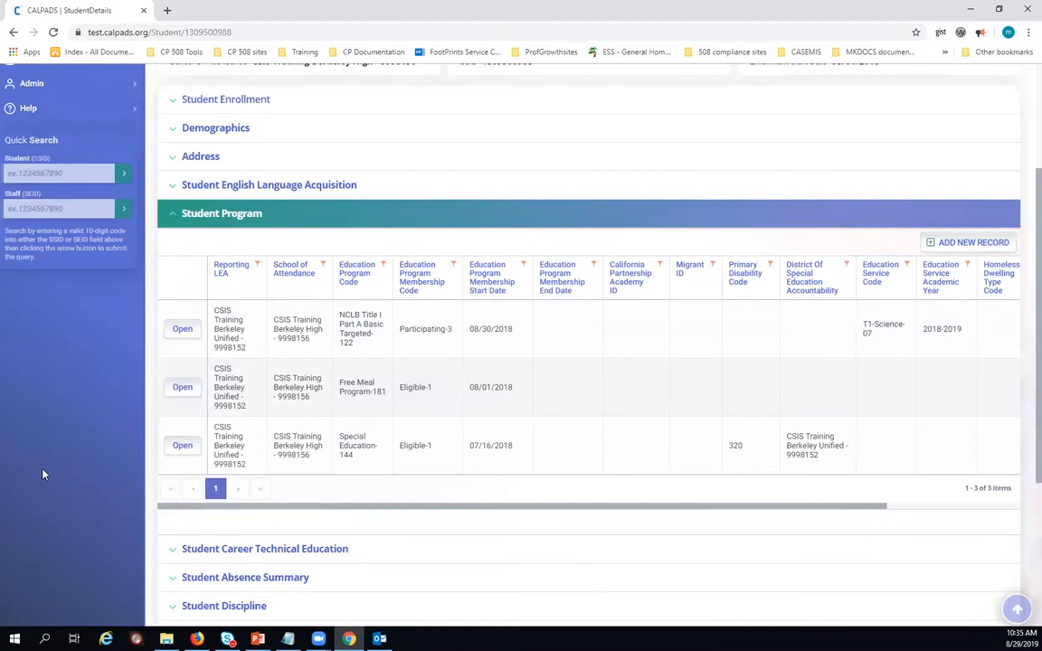
pyautogui.click(948, 245)
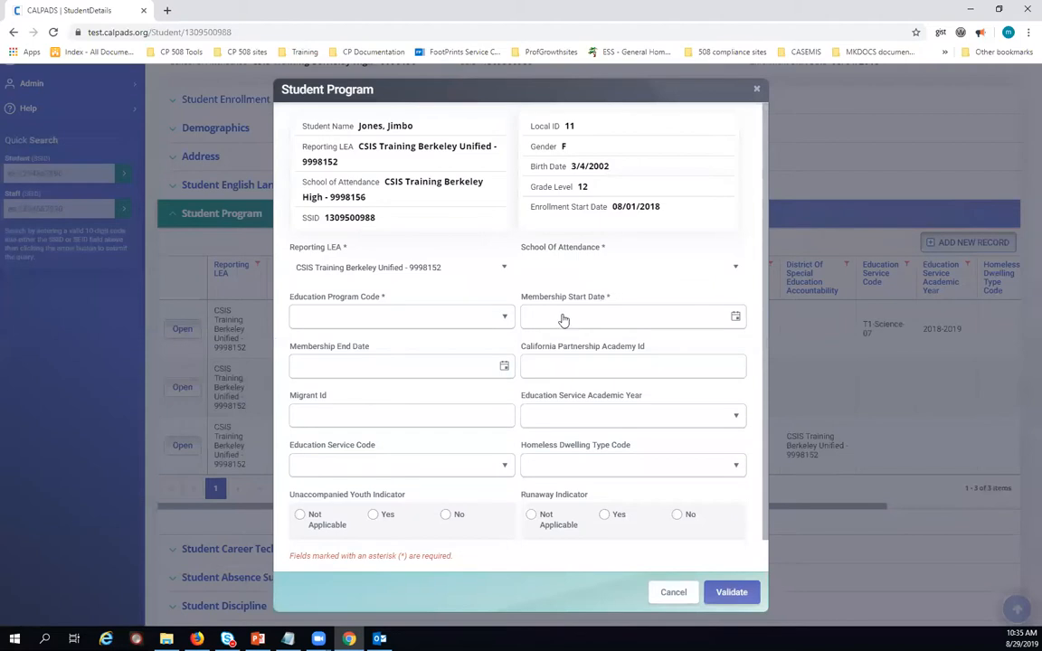
pyautogui.click(497, 316)
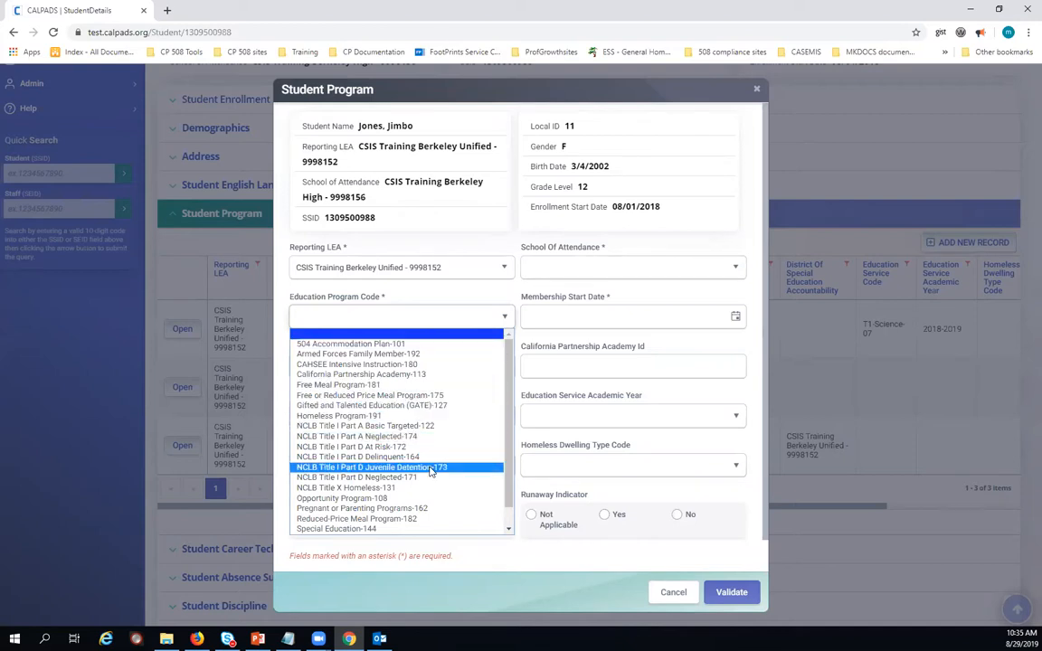
pyautogui.click(382, 416)
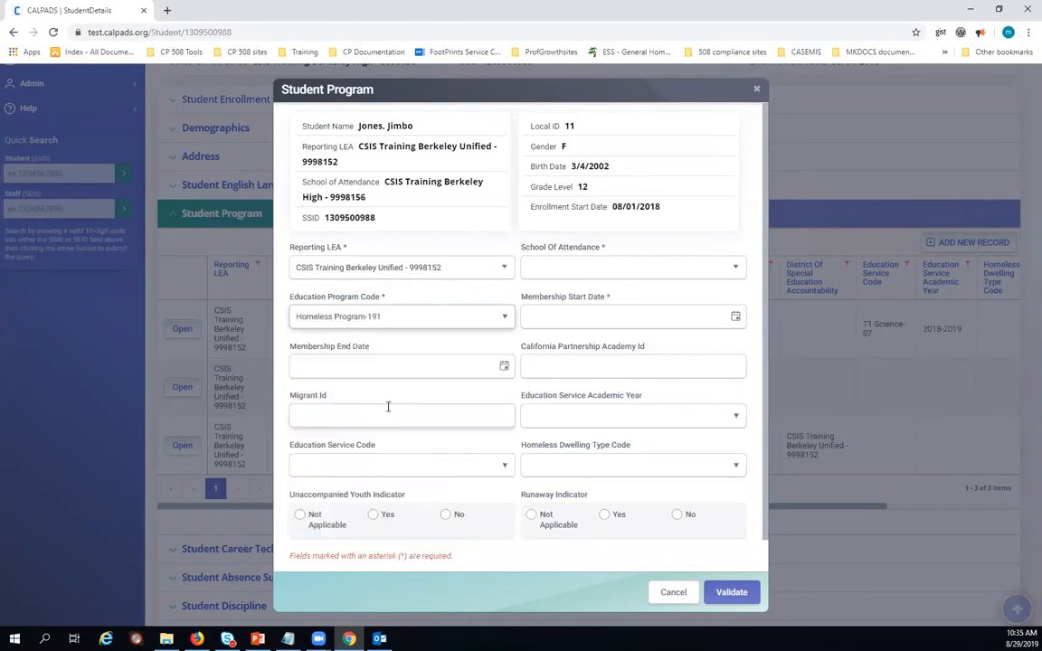
# Step: Set the Homeless Program record's Membership Start Date to 08/03/2018
pyautogui.click(736, 317)
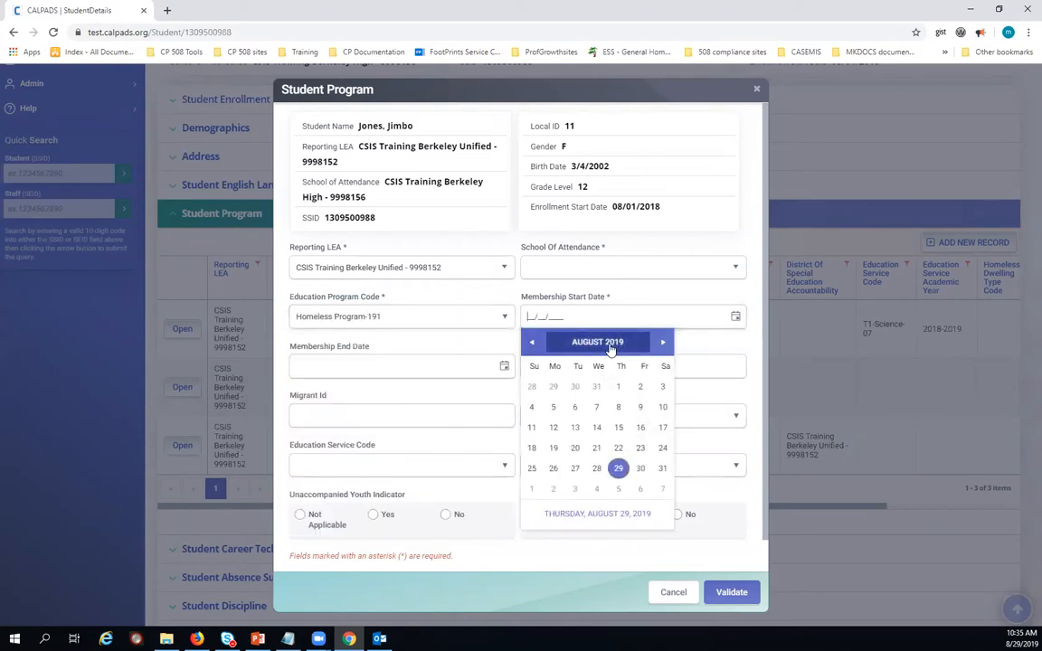
pyautogui.click(597, 342)
pyautogui.click(598, 342)
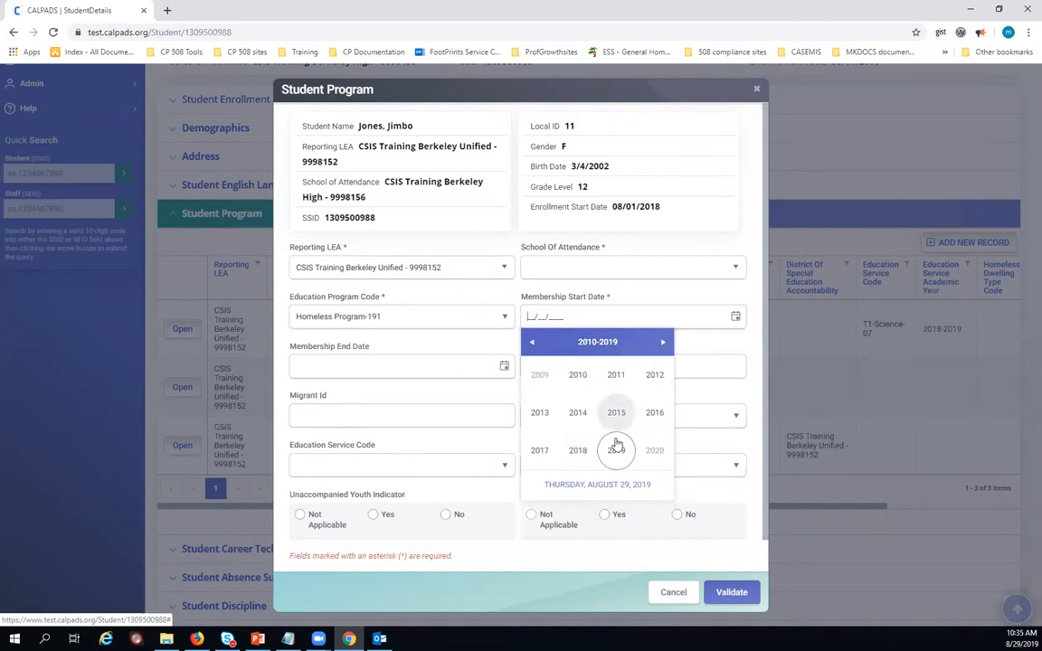
pyautogui.click(579, 451)
pyautogui.click(657, 415)
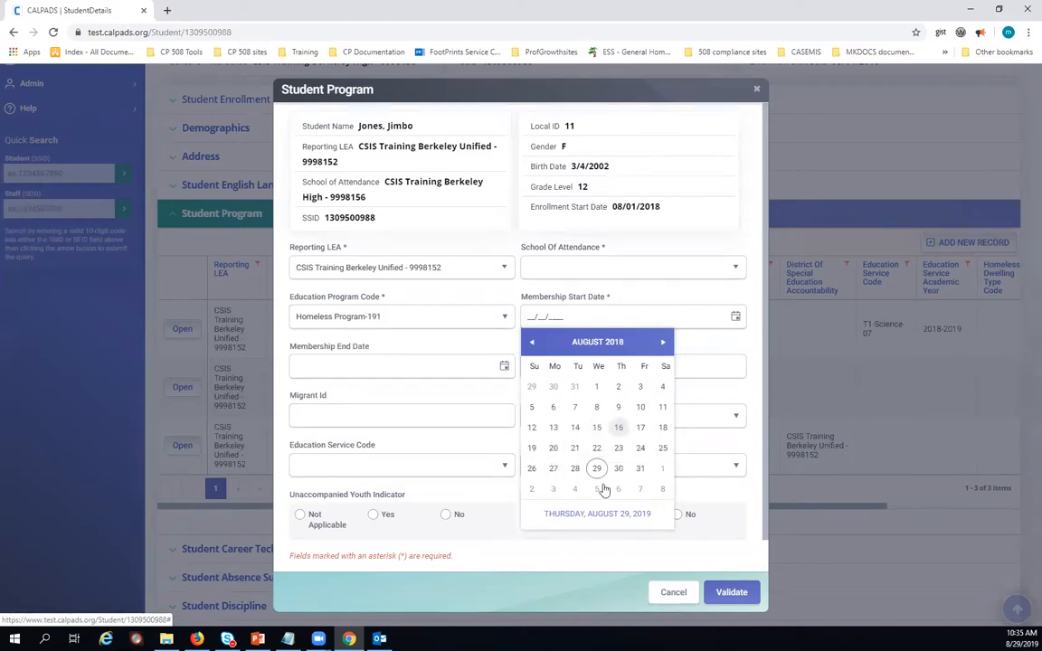
pyautogui.click(641, 387)
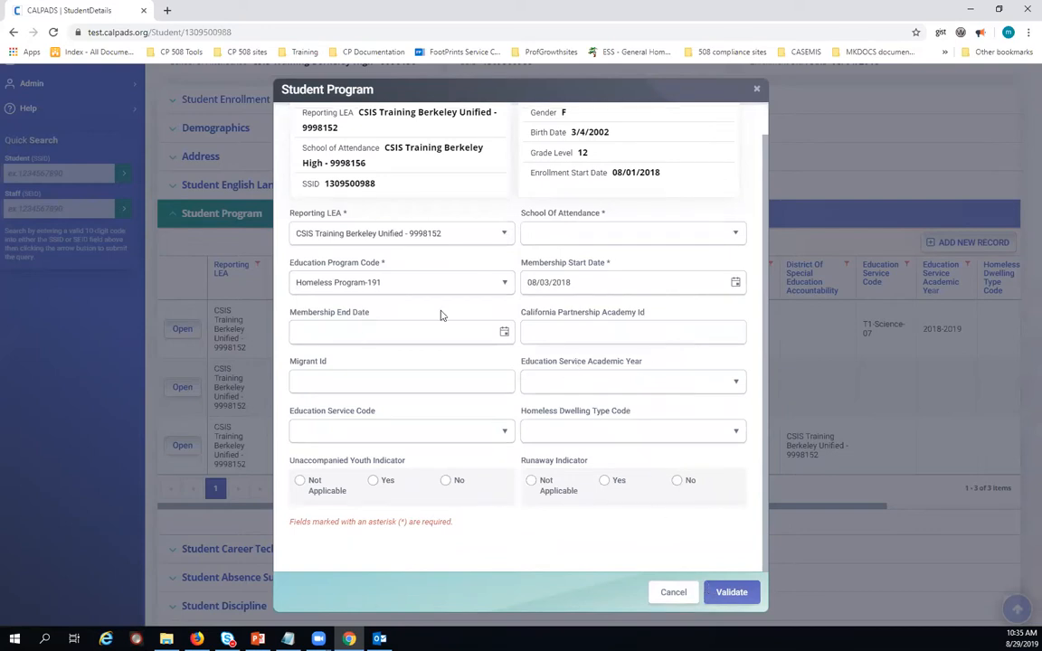
# Step: Run validation on the Homeless Program record, and set its School Of Attendance to CSIS Training Berkeley High - 9998156
pyautogui.click(733, 594)
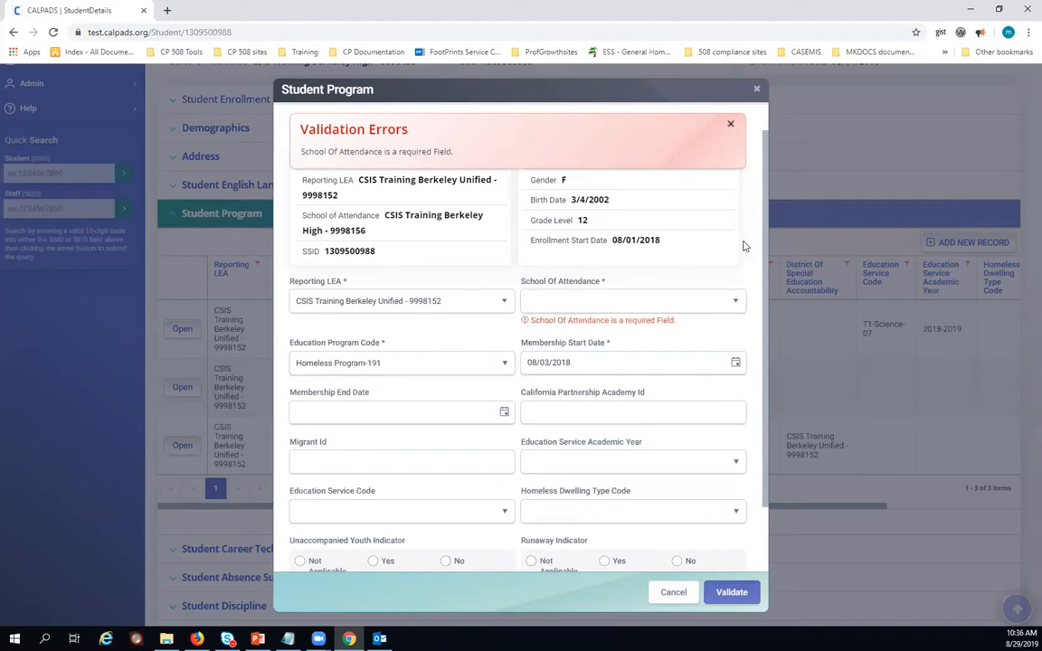
pyautogui.click(656, 271)
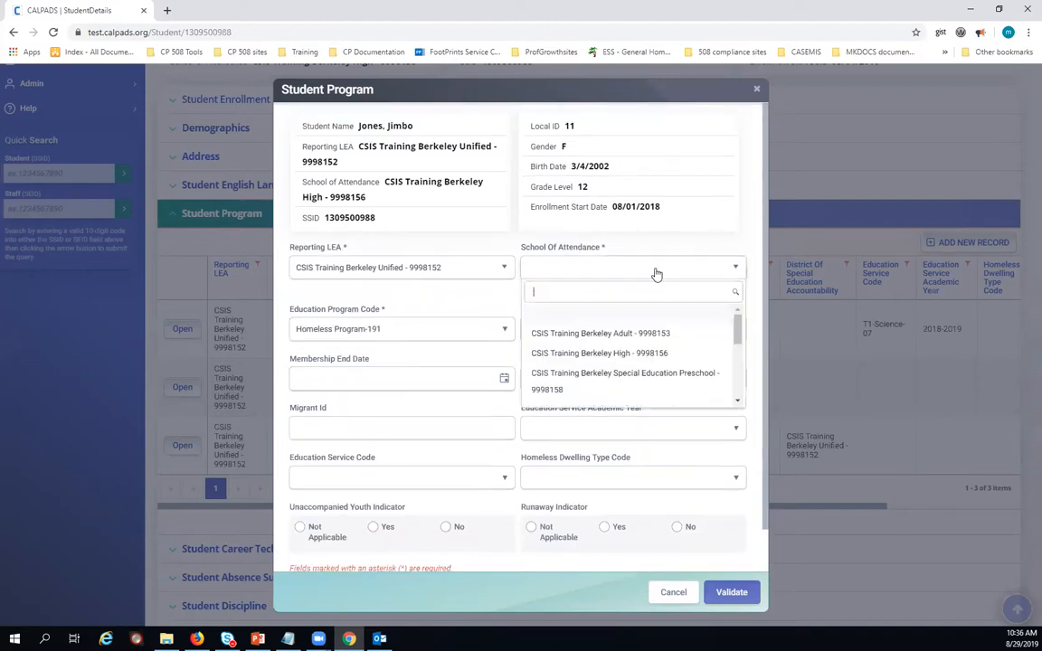
pyautogui.click(592, 353)
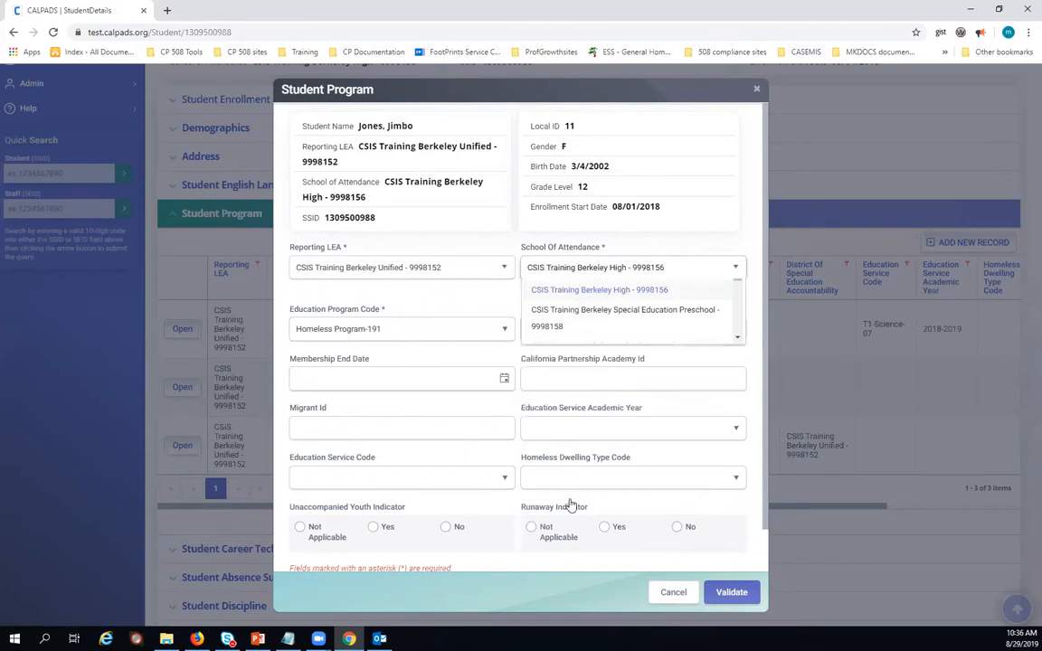
# Step: Validate the Homeless Program record again and dismiss all the validation error messages
pyautogui.click(729, 593)
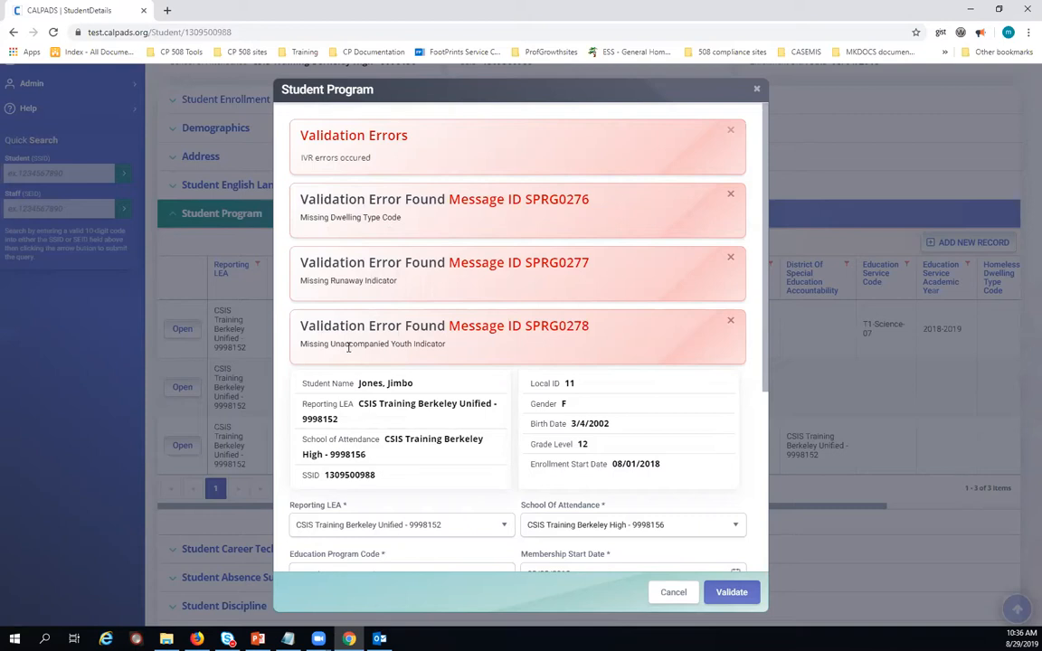
pyautogui.click(732, 323)
pyautogui.click(732, 258)
pyautogui.click(732, 197)
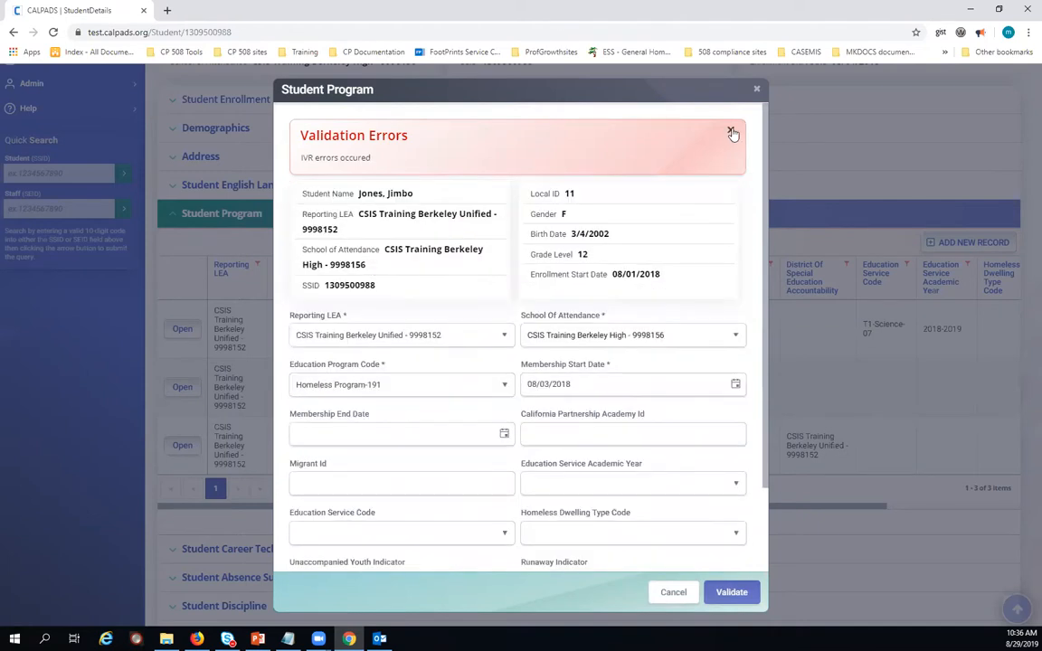
pyautogui.click(731, 131)
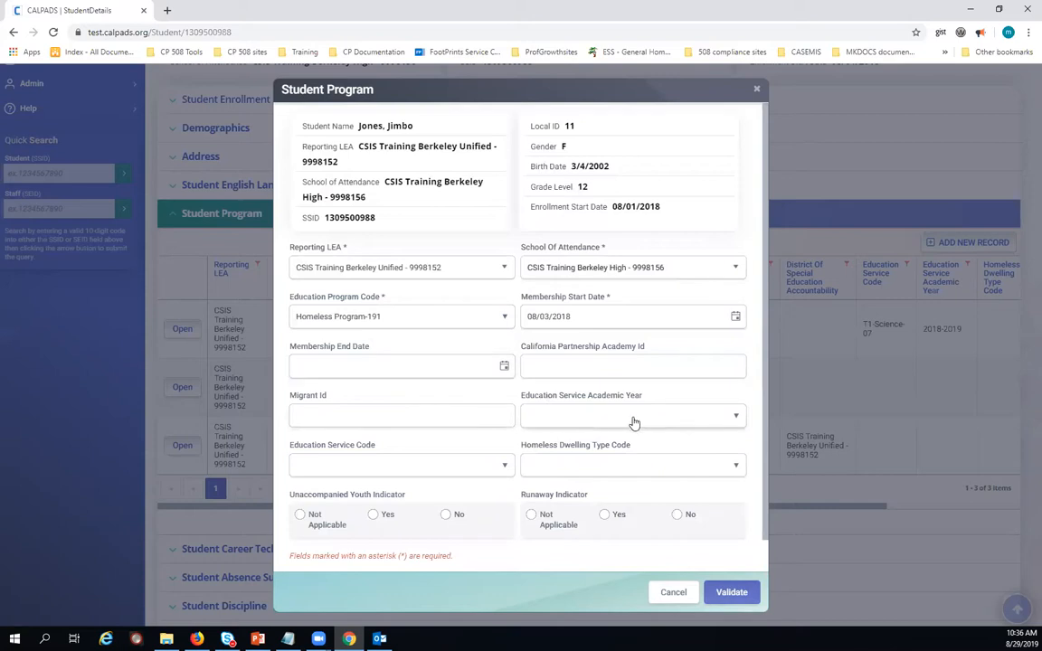
# Step: Set the Homeless Dwelling Type Code to Temporarily Doubled Up-120 and both the Unaccompanied Youth and Runaway indicators to No
pyautogui.click(579, 469)
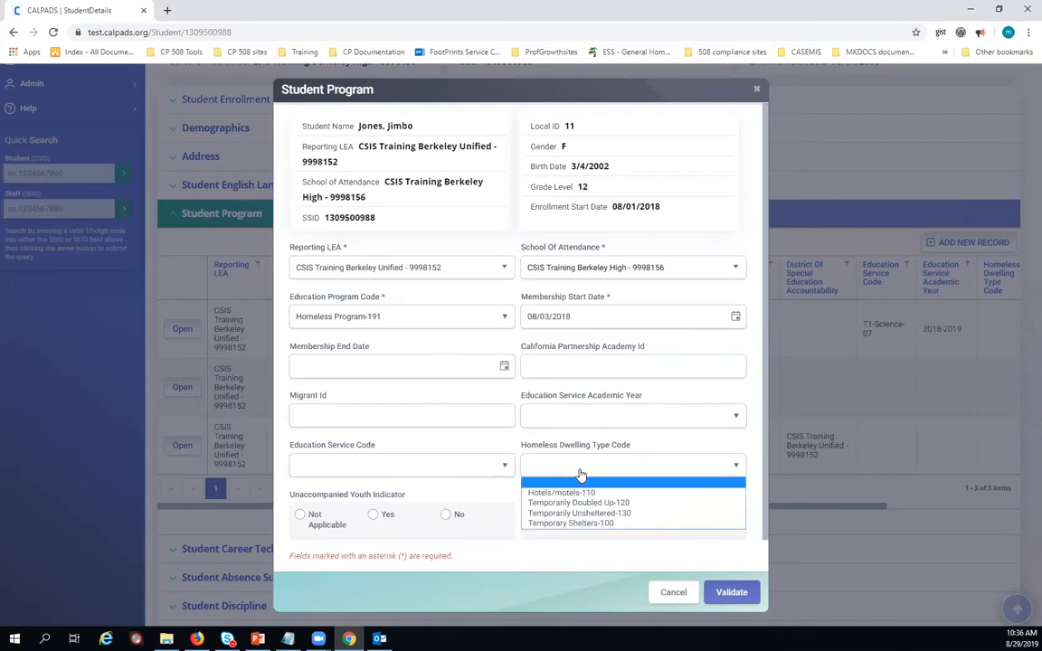
pyautogui.click(618, 504)
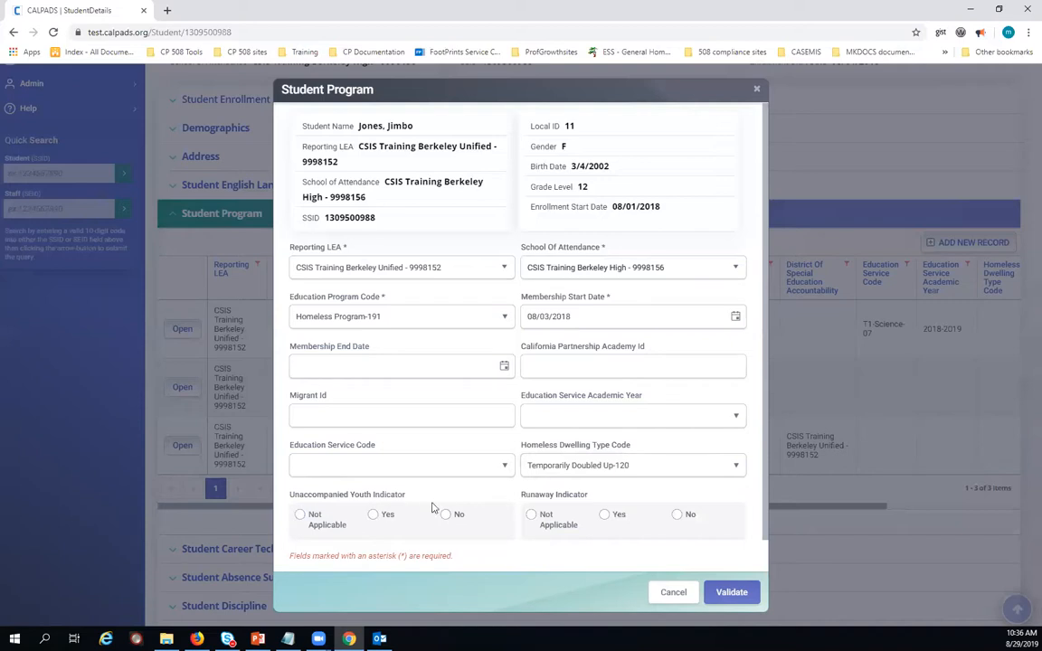
pyautogui.moveTo(375, 517); pyautogui.dragTo(447, 521)
pyautogui.click(677, 516)
# Step: Validate the completed Homeless Program-191 record and post it to the student's programs
pyautogui.click(728, 594)
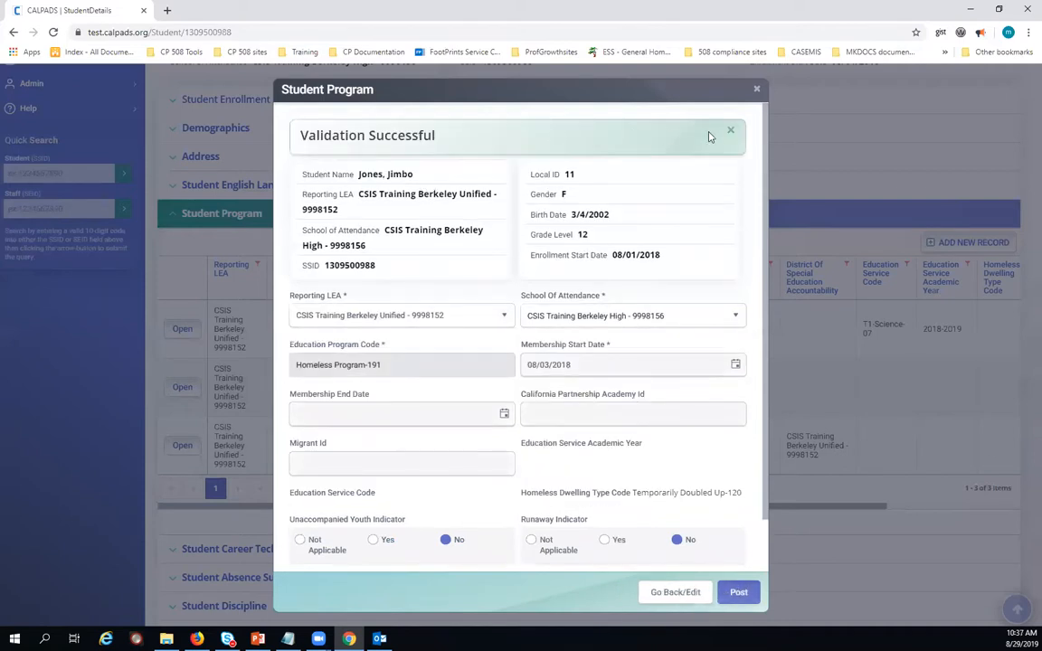
pyautogui.click(732, 134)
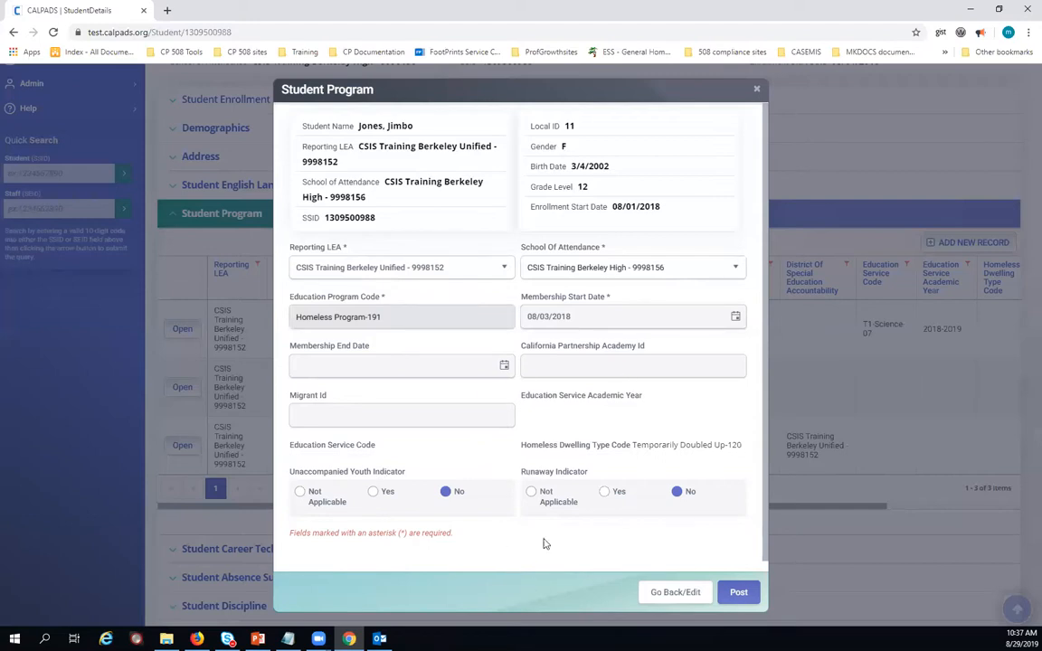
pyautogui.click(744, 598)
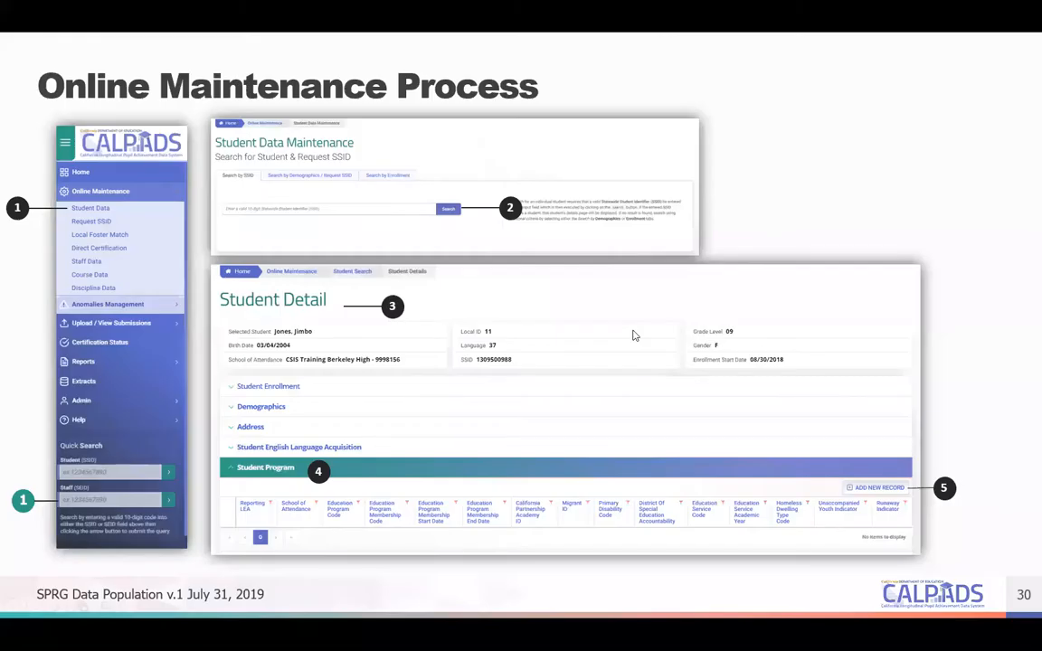
pyautogui.press('Right')
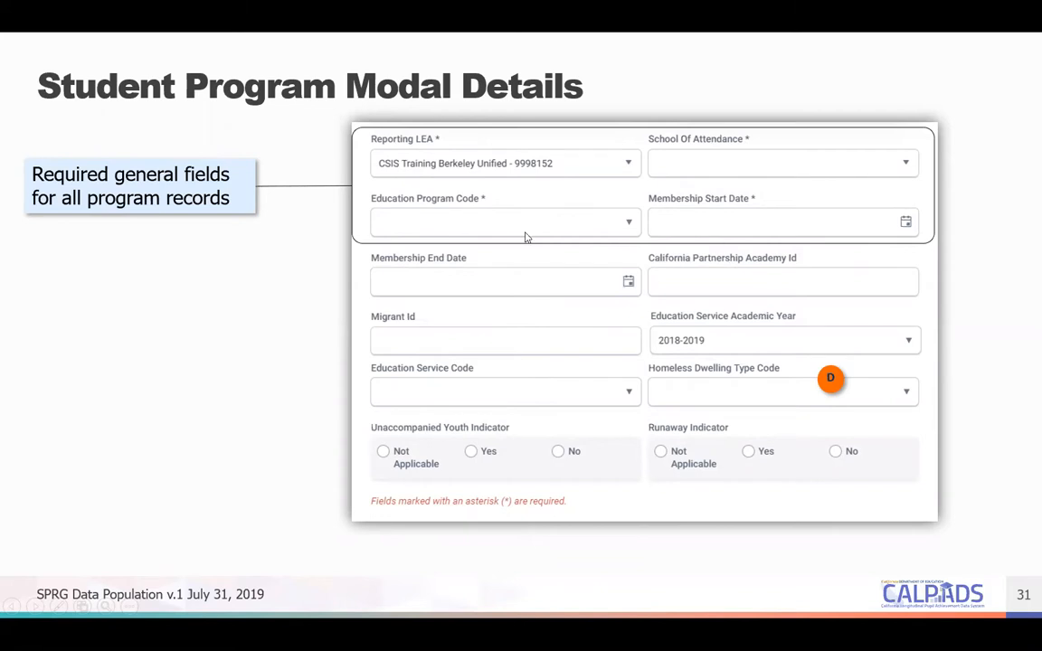
pyautogui.click(257, 257)
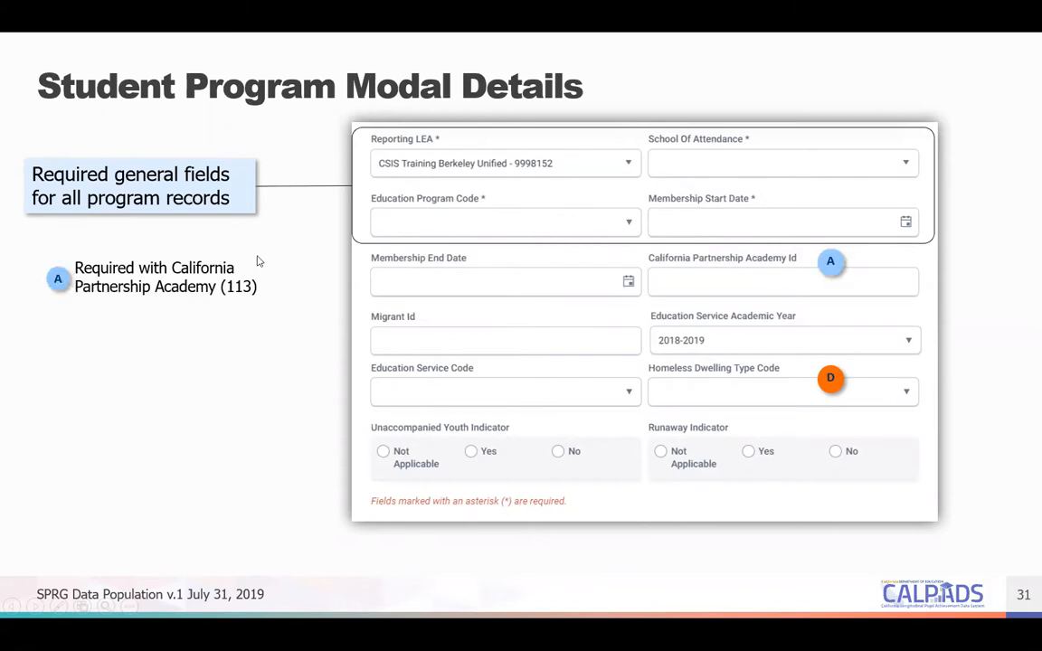
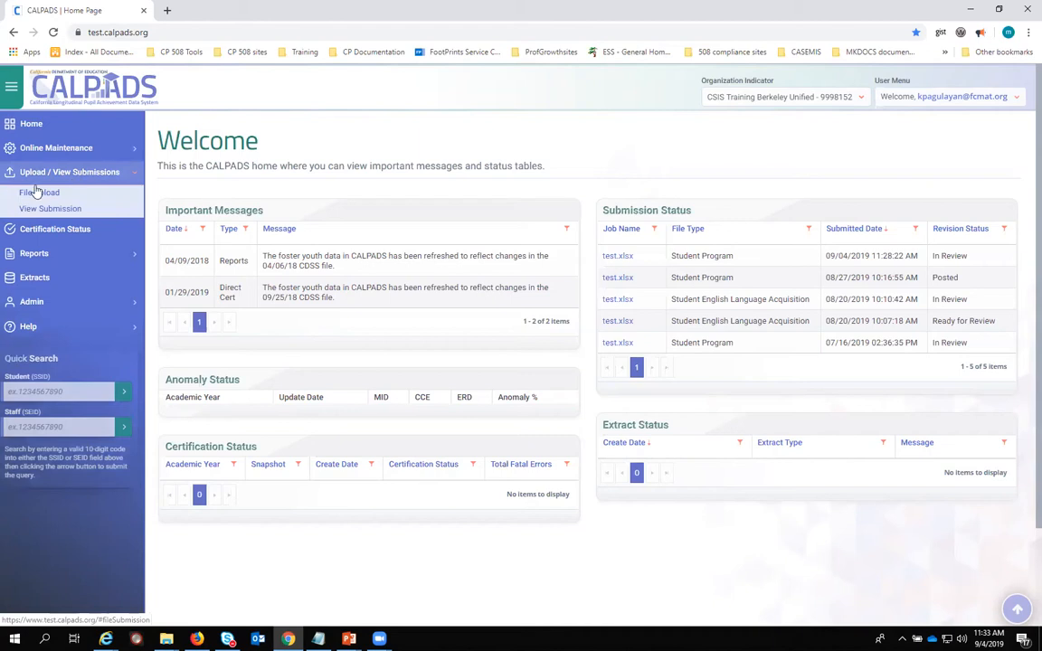
# Step: Start a file upload with the file type Student Program-SPRG and the job name test
pyautogui.click(36, 193)
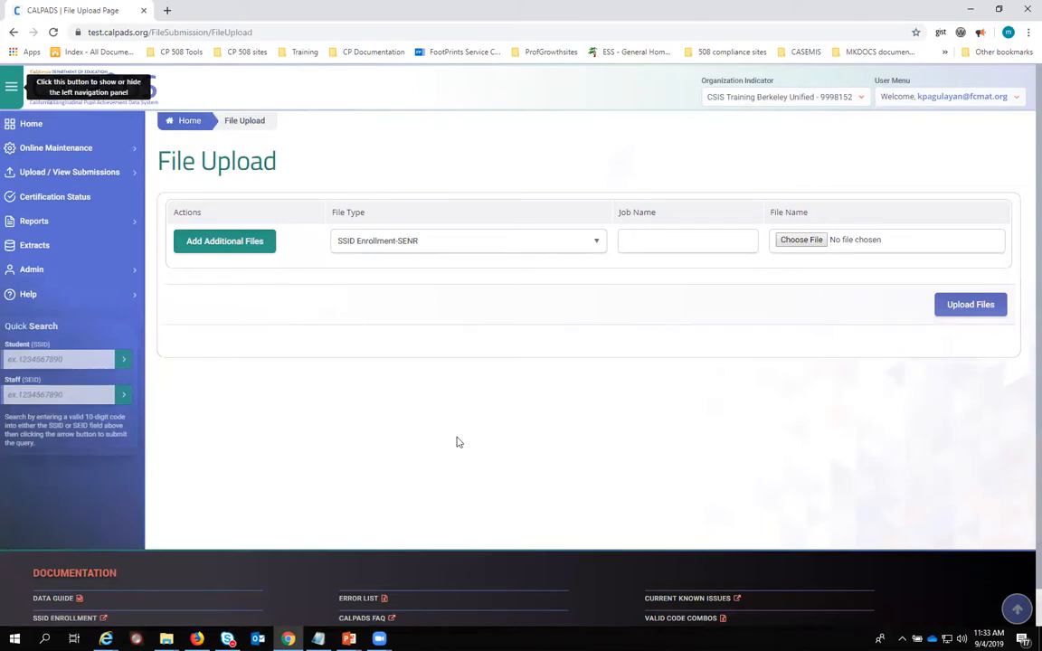
pyautogui.click(597, 244)
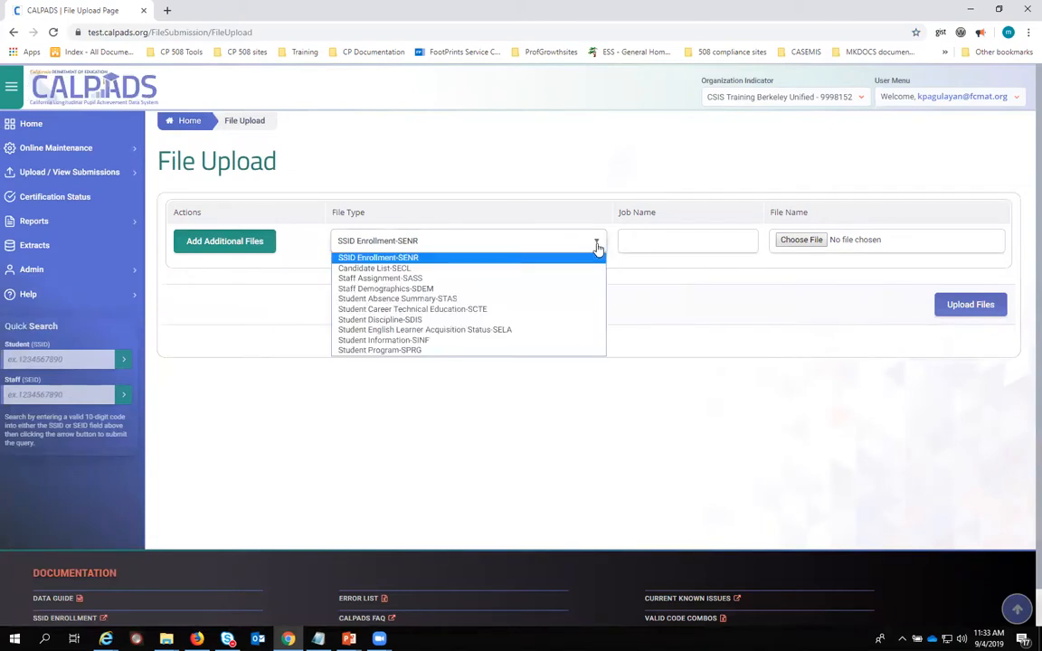
pyautogui.click(506, 353)
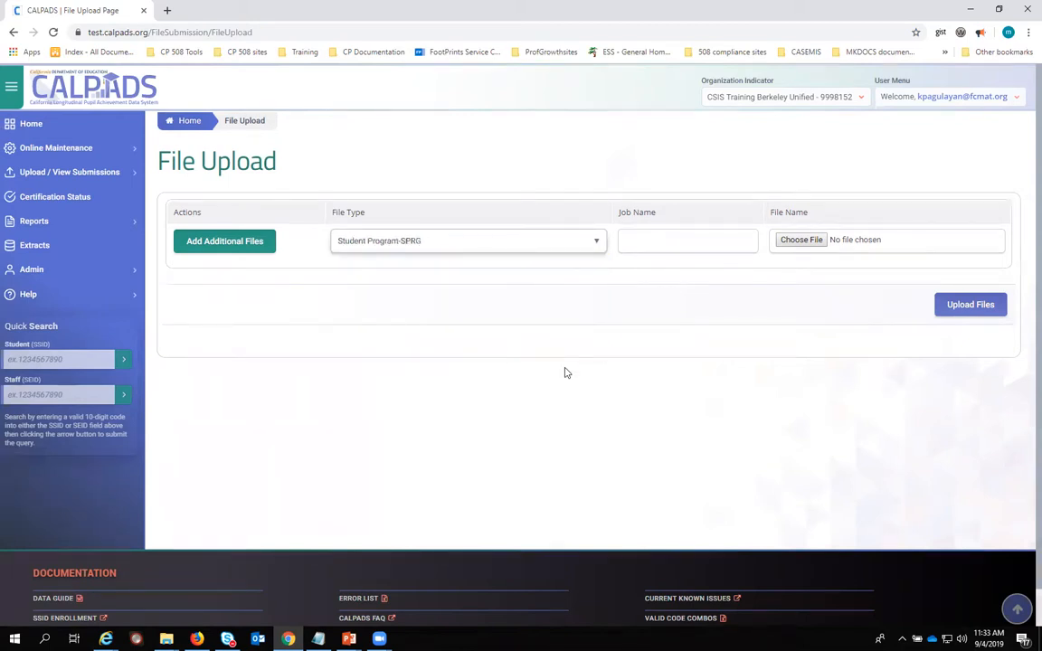
pyautogui.click(703, 247)
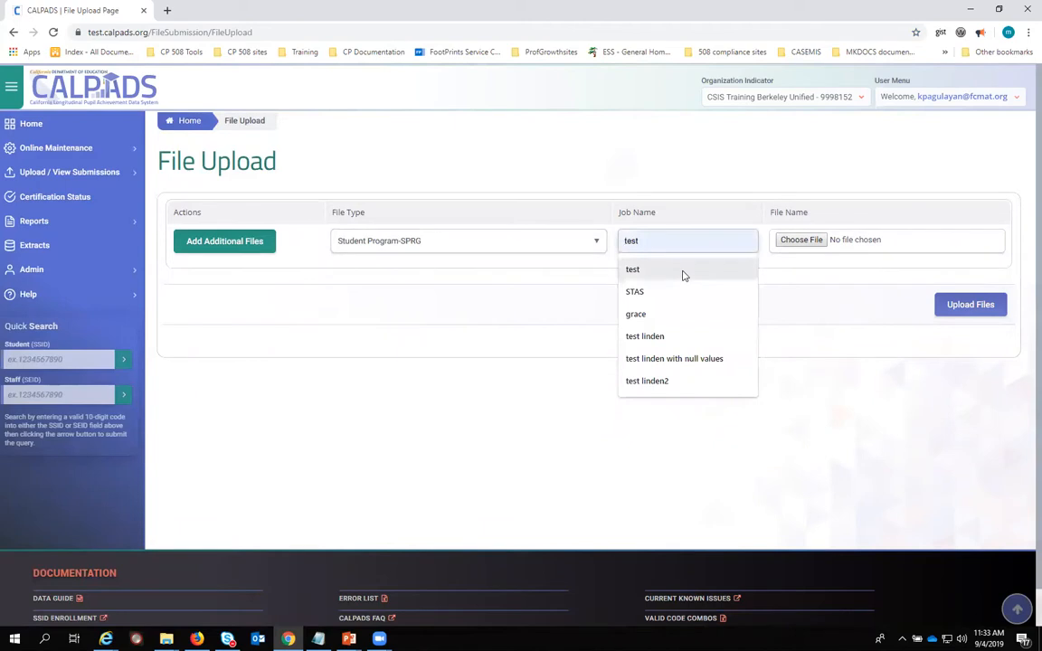
pyautogui.click(684, 271)
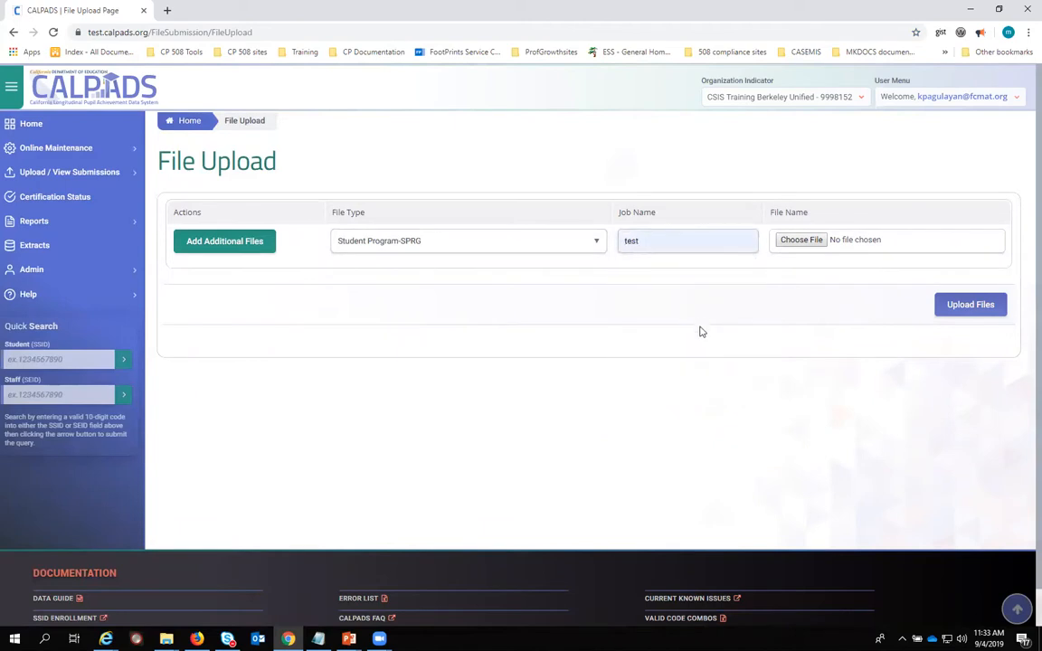
# Step: Attach SPRGFileTemplate.xlsx from the SPRG Data Population folder, upload it, and dismiss the upload notice
pyautogui.click(800, 243)
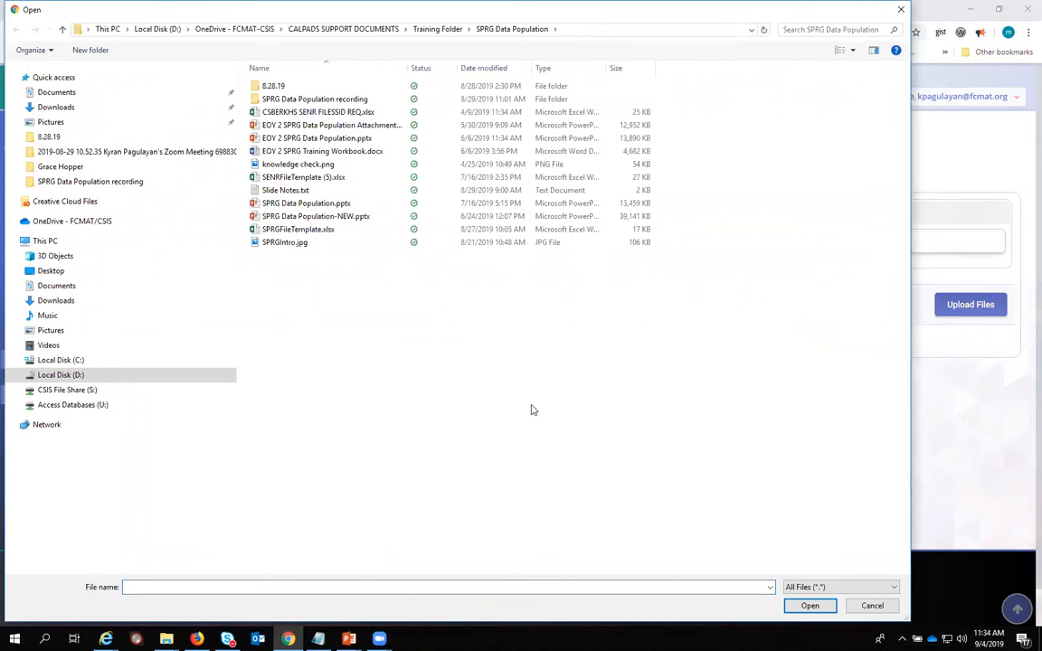
pyautogui.click(317, 232)
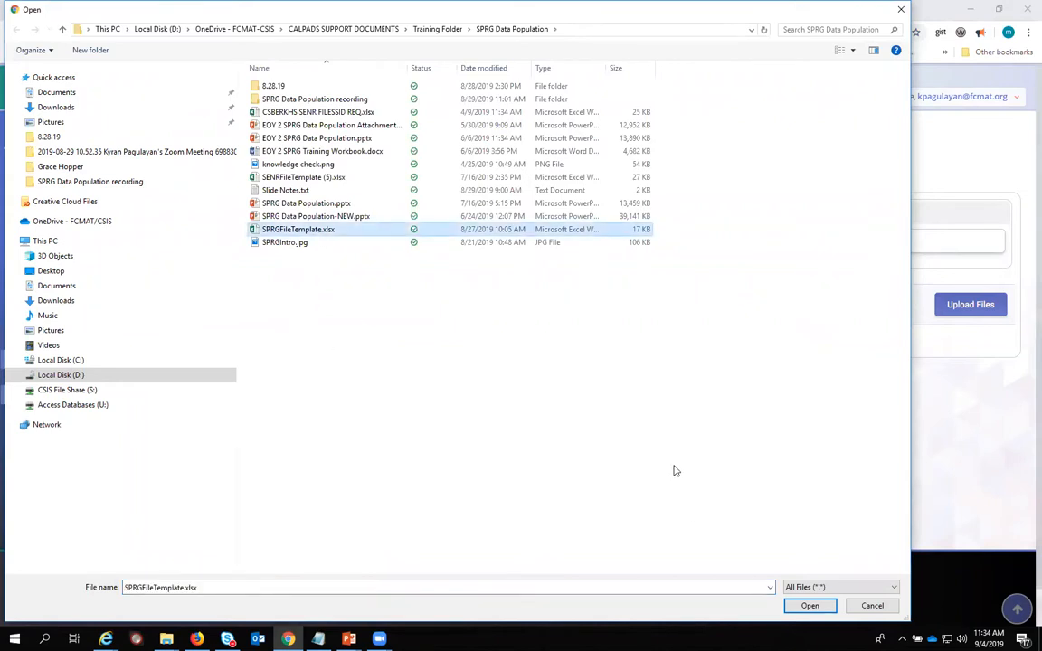
pyautogui.click(798, 610)
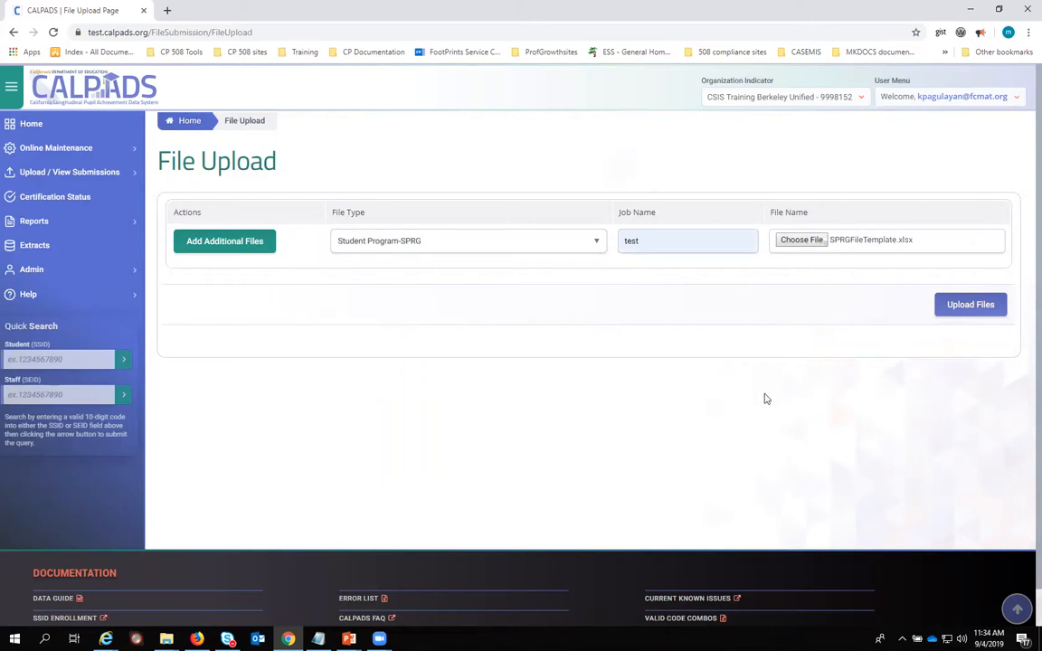
pyautogui.click(970, 306)
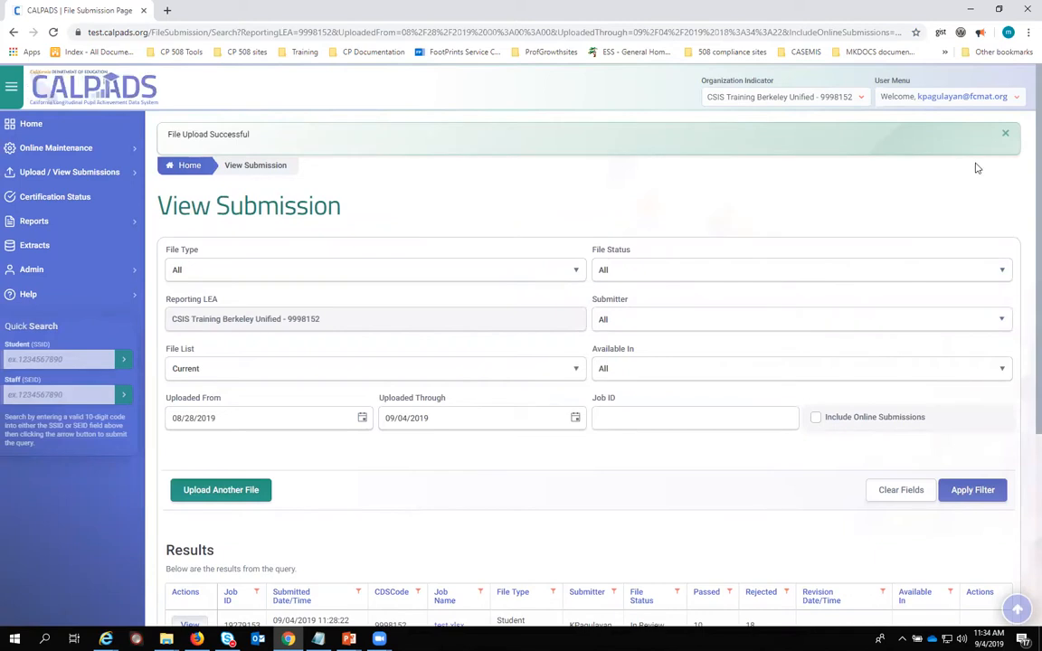
pyautogui.click(1006, 135)
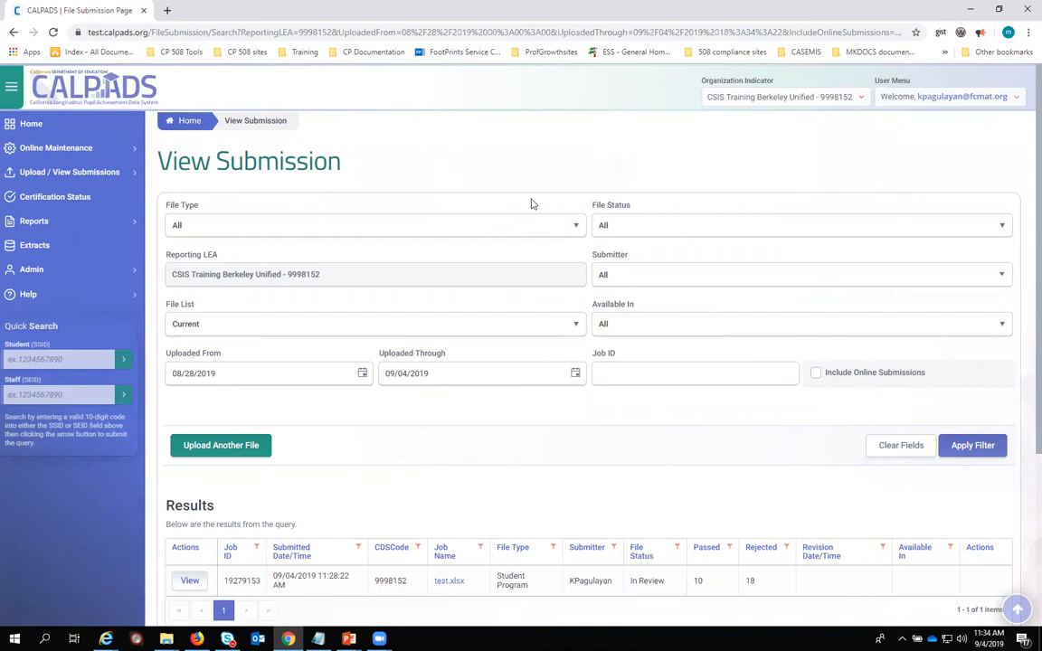
# Step: Refresh the submission results to check the processing status of the newly uploaded Student Program file
pyautogui.click(972, 446)
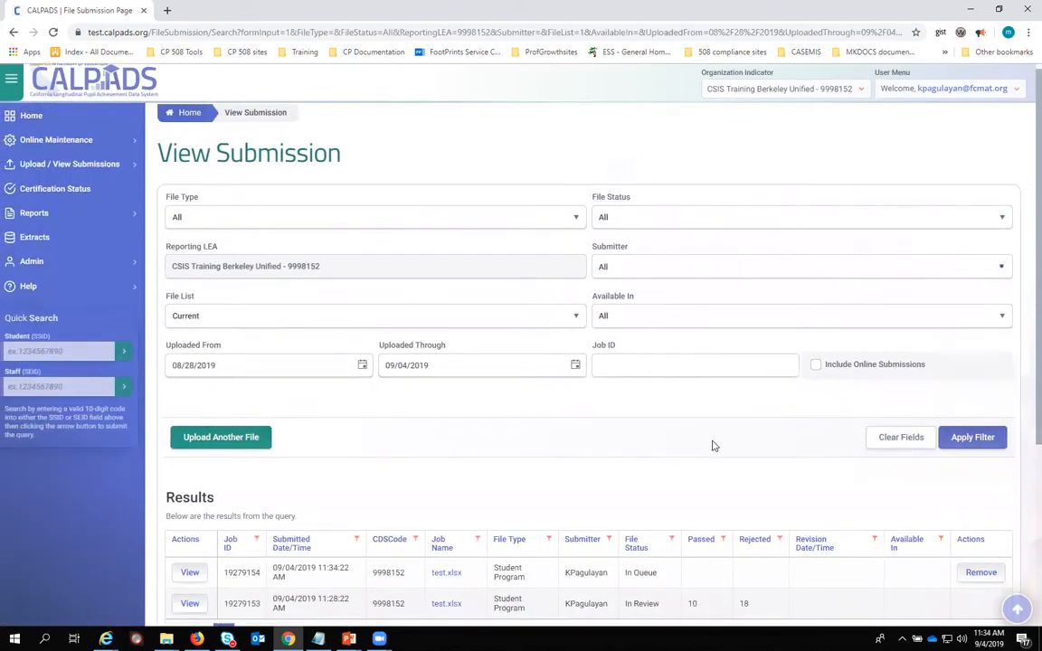
pyautogui.scroll(-2, 556, 382)
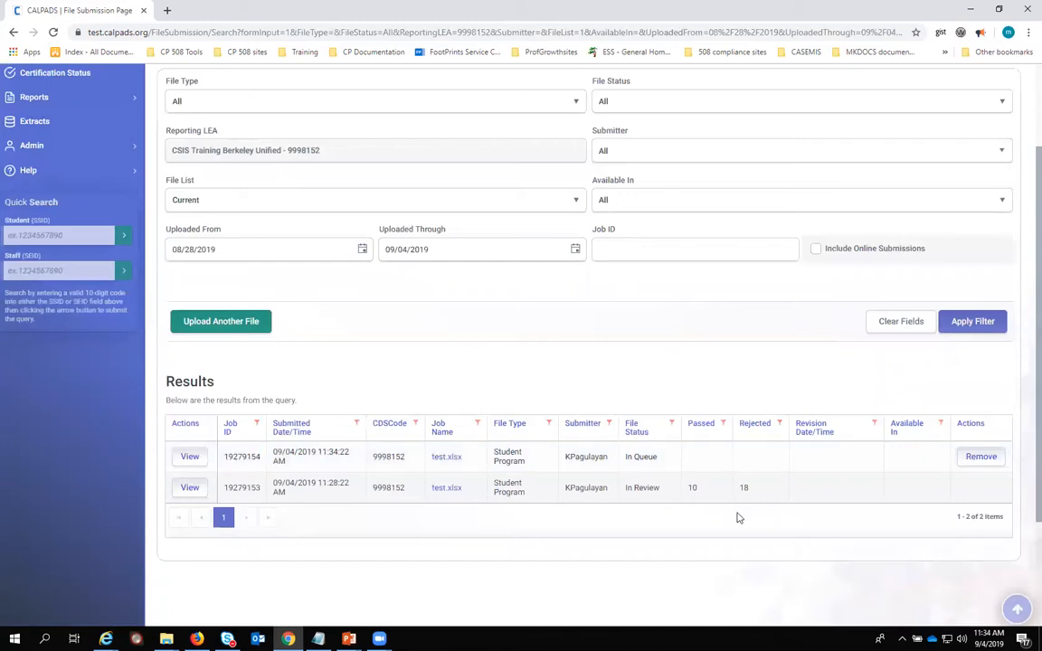
pyautogui.scroll(3, 737, 517)
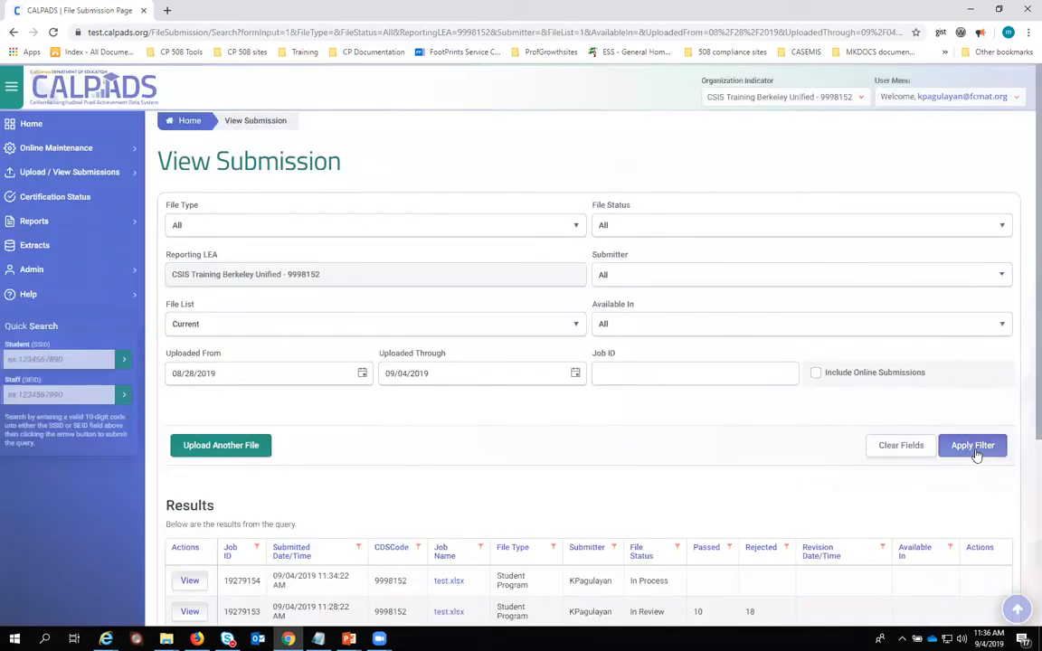
pyautogui.click(975, 449)
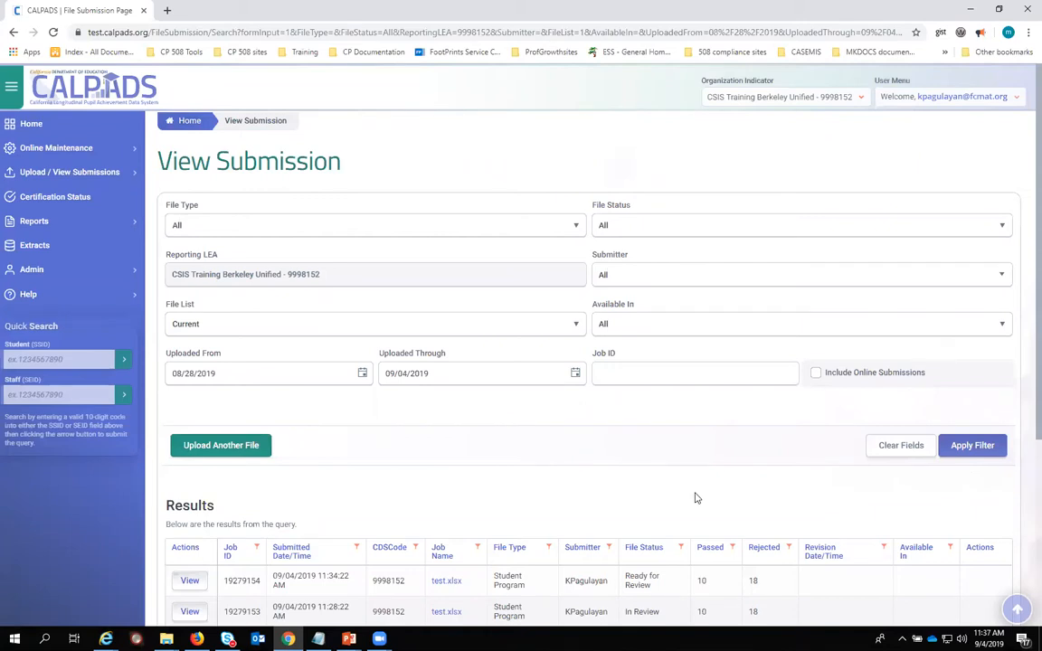
# Step: Open the details of the newest test.xlsx submission and review its Errors Summary
pyautogui.scroll(-2, 697, 498)
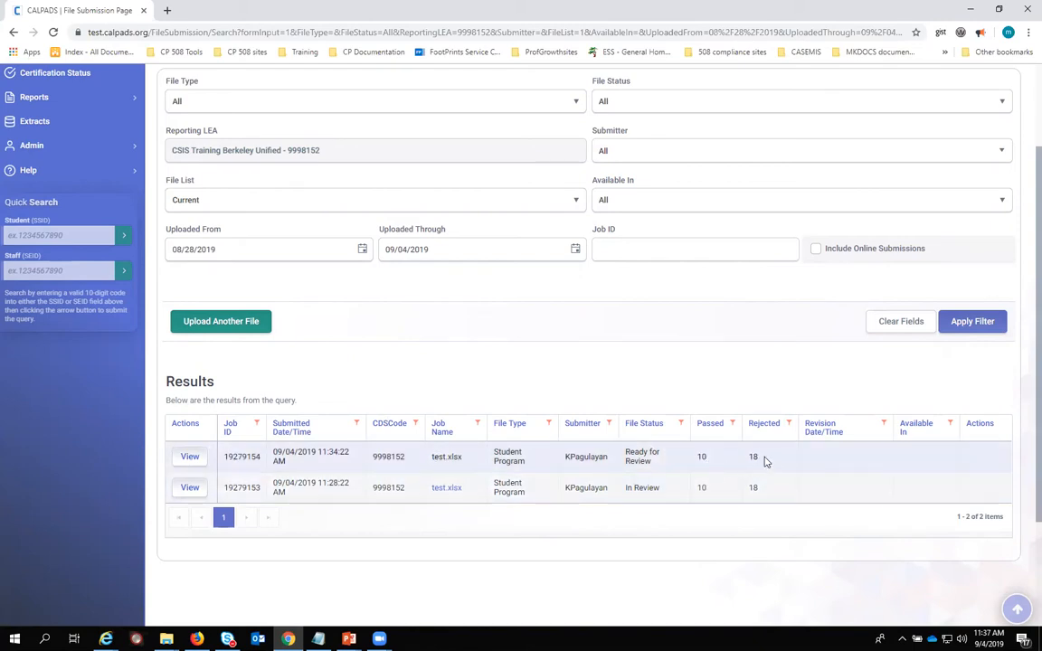
pyautogui.click(190, 459)
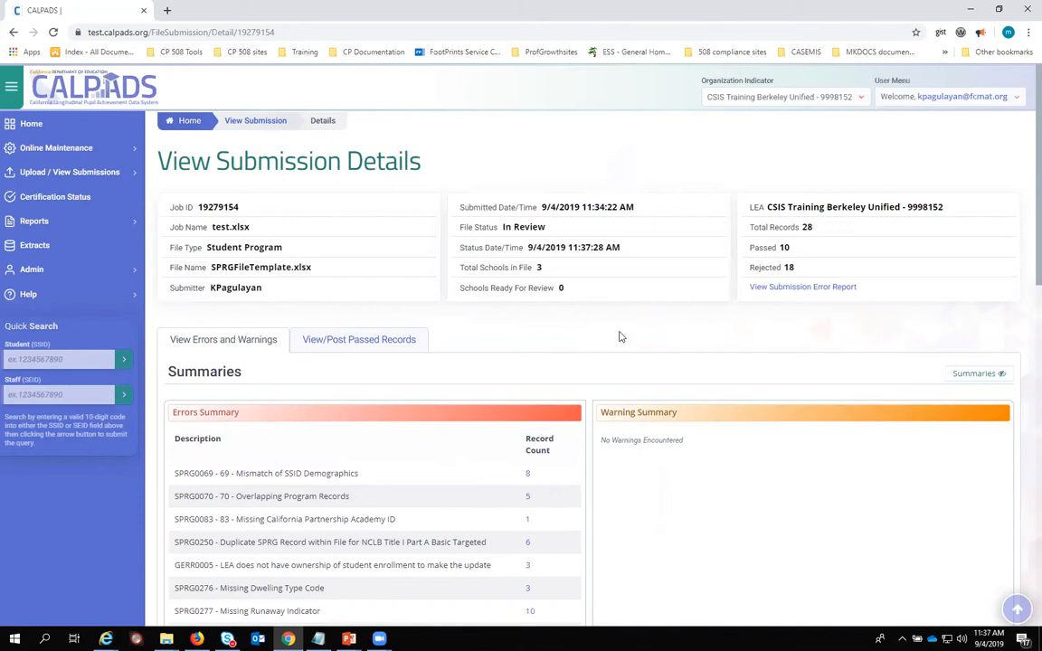
pyautogui.scroll(-2, 614, 336)
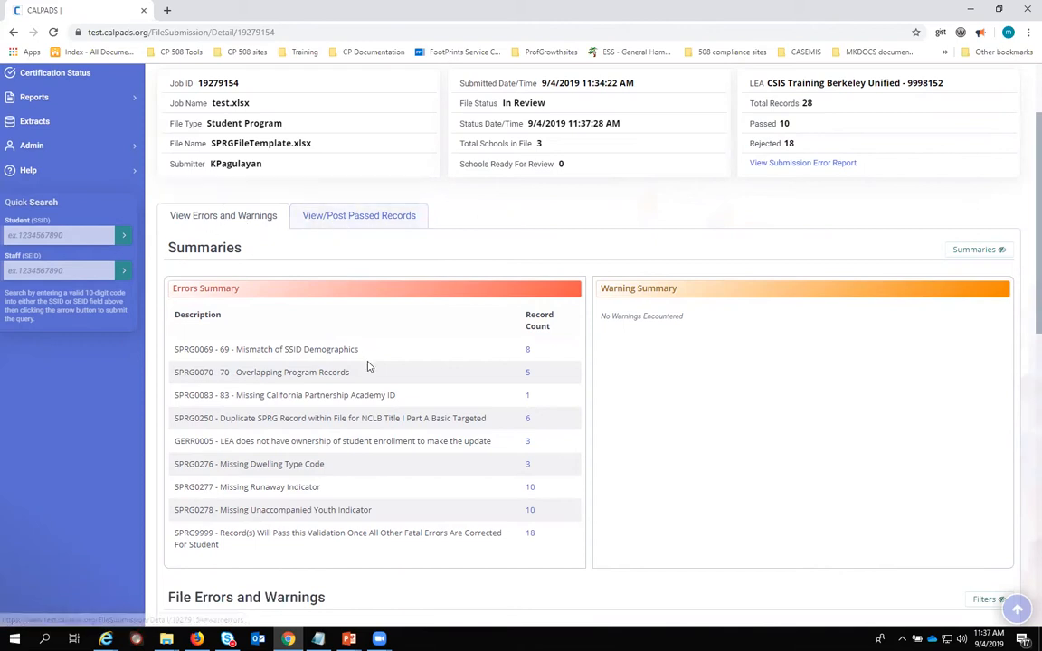
pyautogui.scroll(-1, 367, 363)
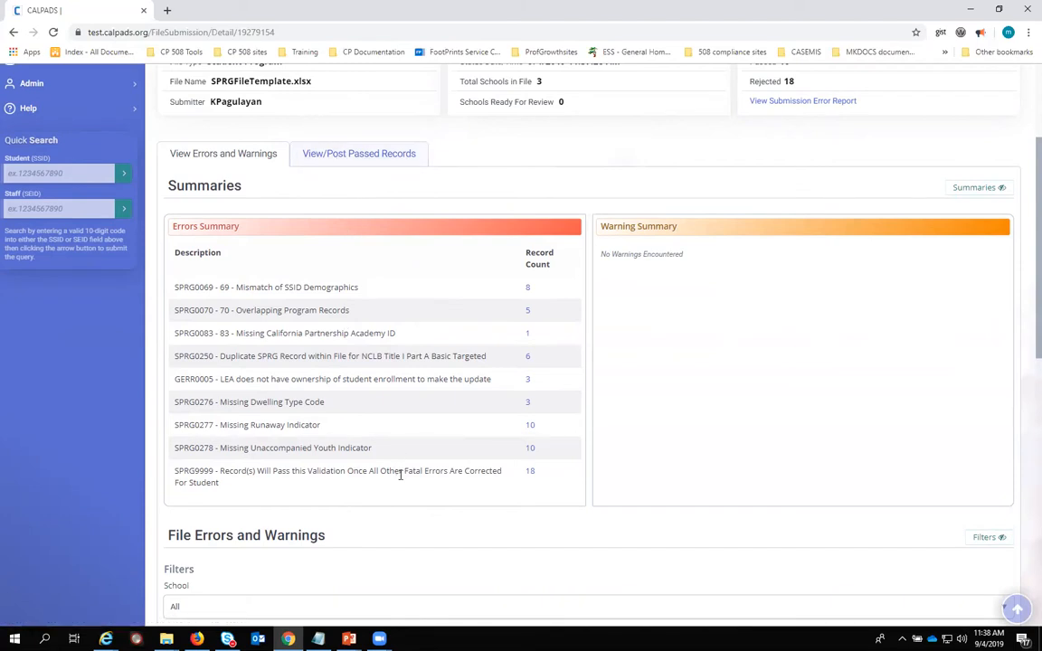
# Step: Examine the submission's School Status Summary and its list of passed records
pyautogui.click(339, 160)
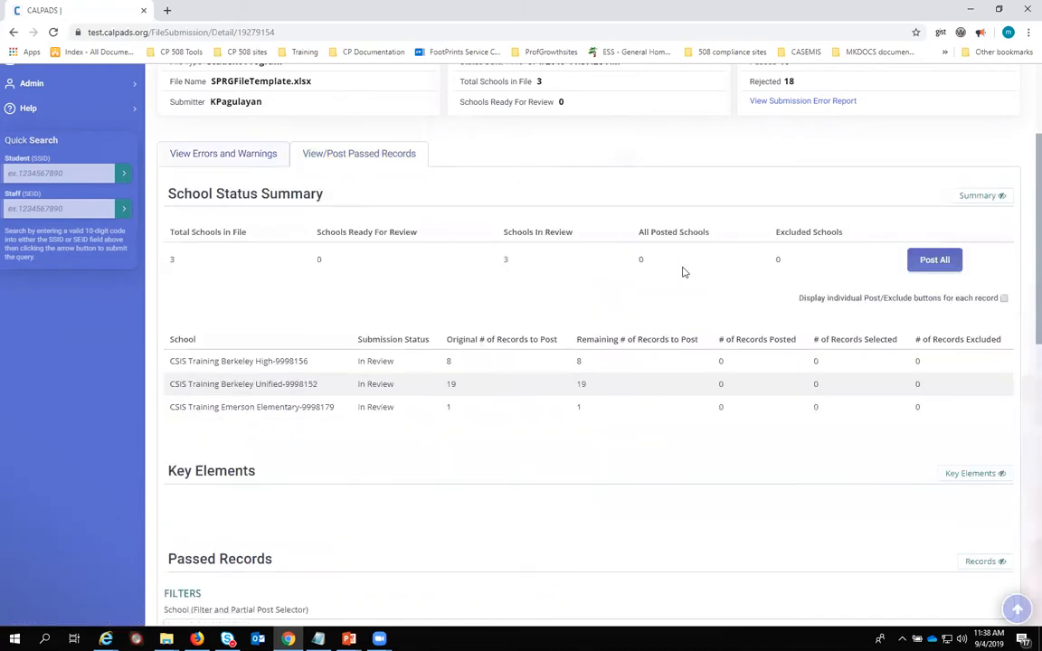
pyautogui.scroll(-5, 461, 339)
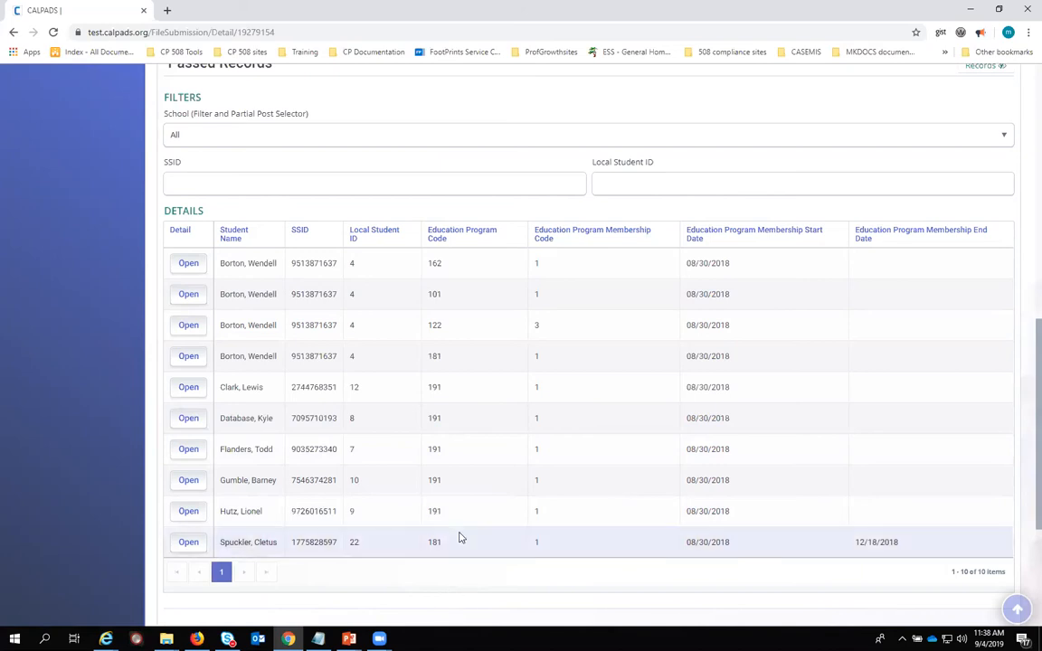
pyautogui.scroll(2, 461, 535)
pyautogui.scroll(-3, 468, 531)
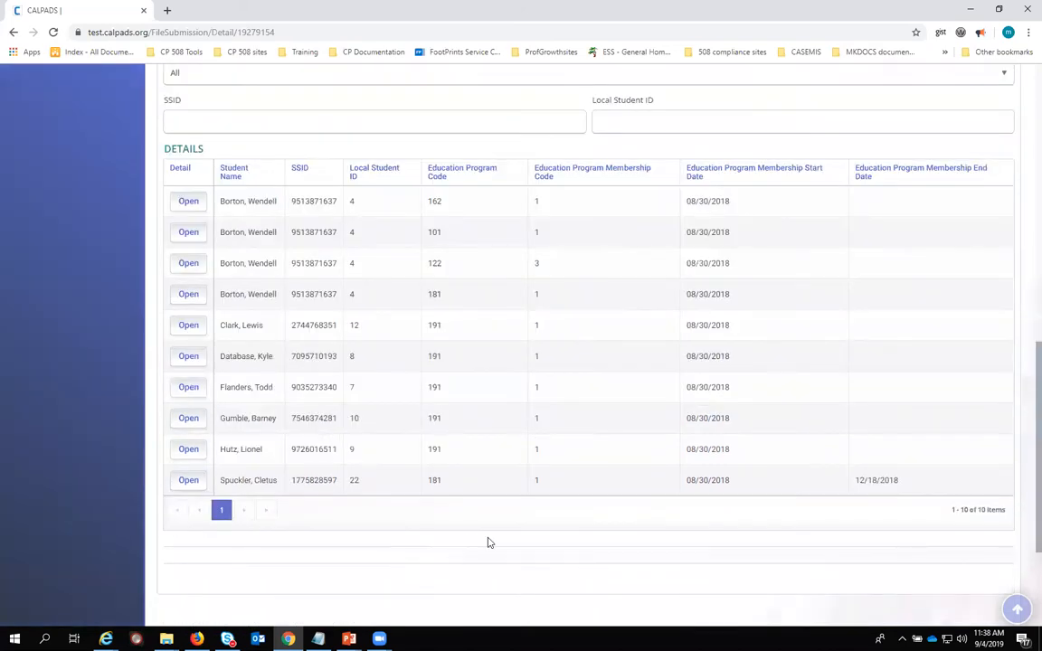
# Step: Display the individual Post/Exclude buttons in the School Status Summary and post all passed records of the submission
pyautogui.scroll(6, 488, 543)
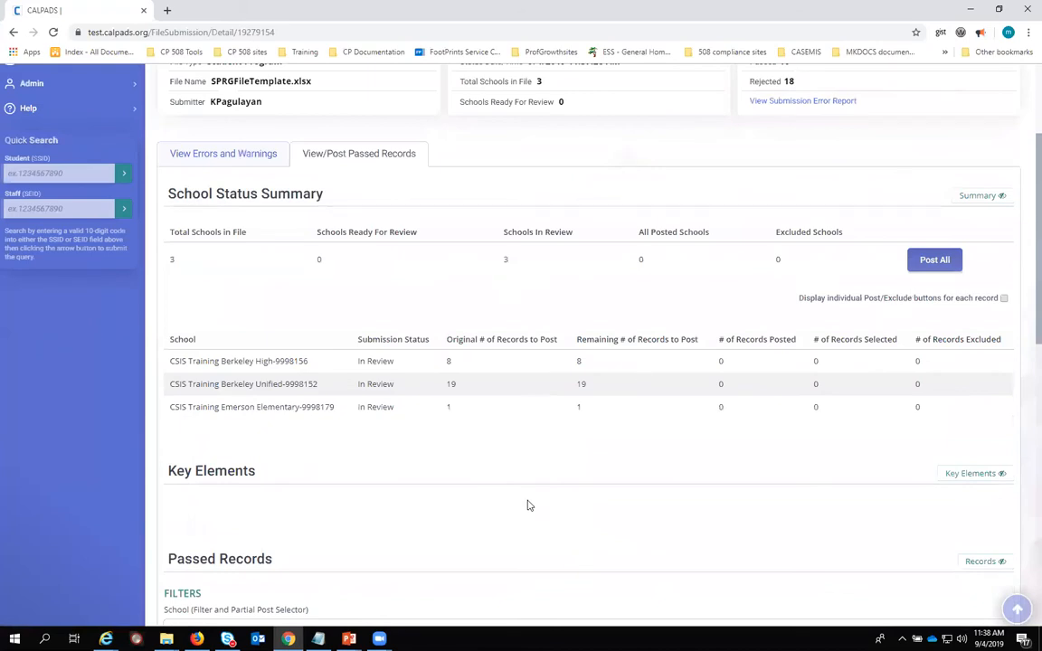
pyautogui.scroll(-3, 496, 573)
pyautogui.scroll(2, 458, 470)
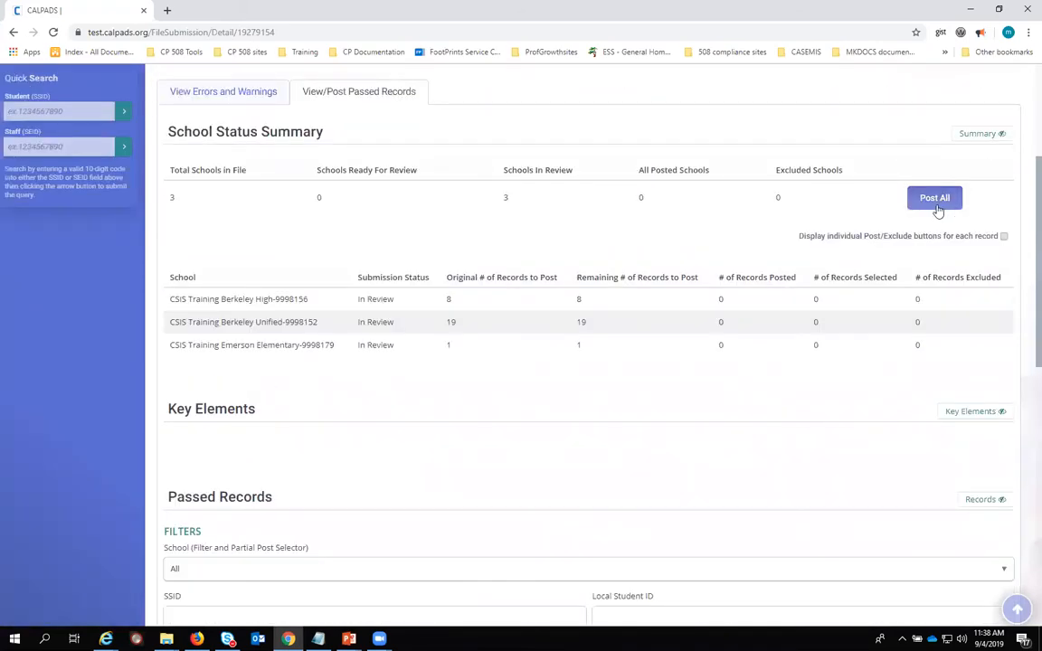
pyautogui.click(1005, 237)
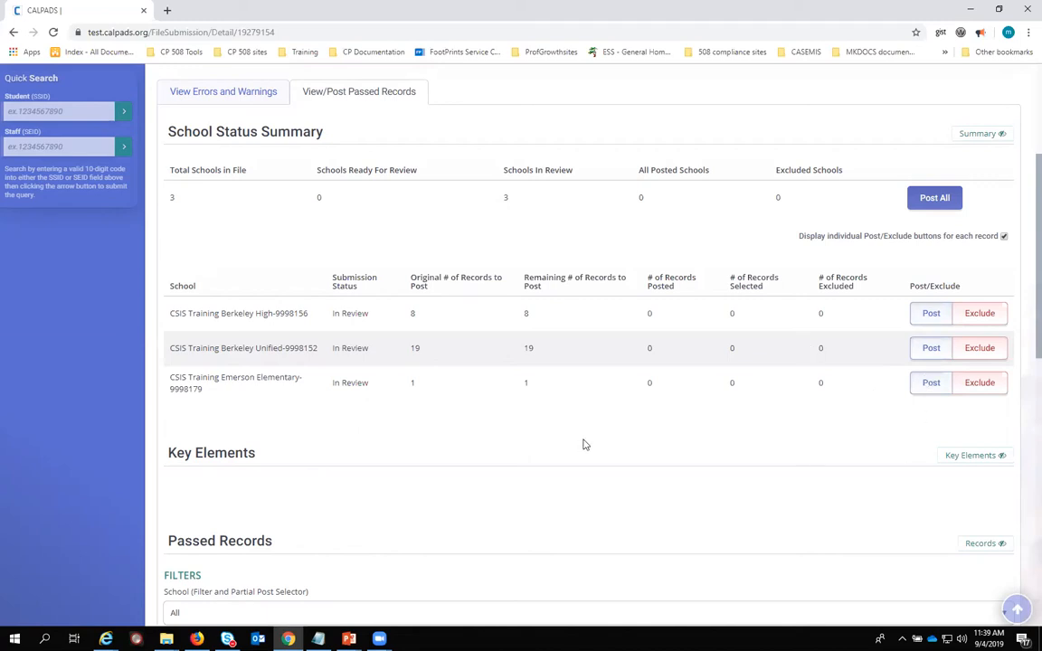
pyautogui.click(933, 198)
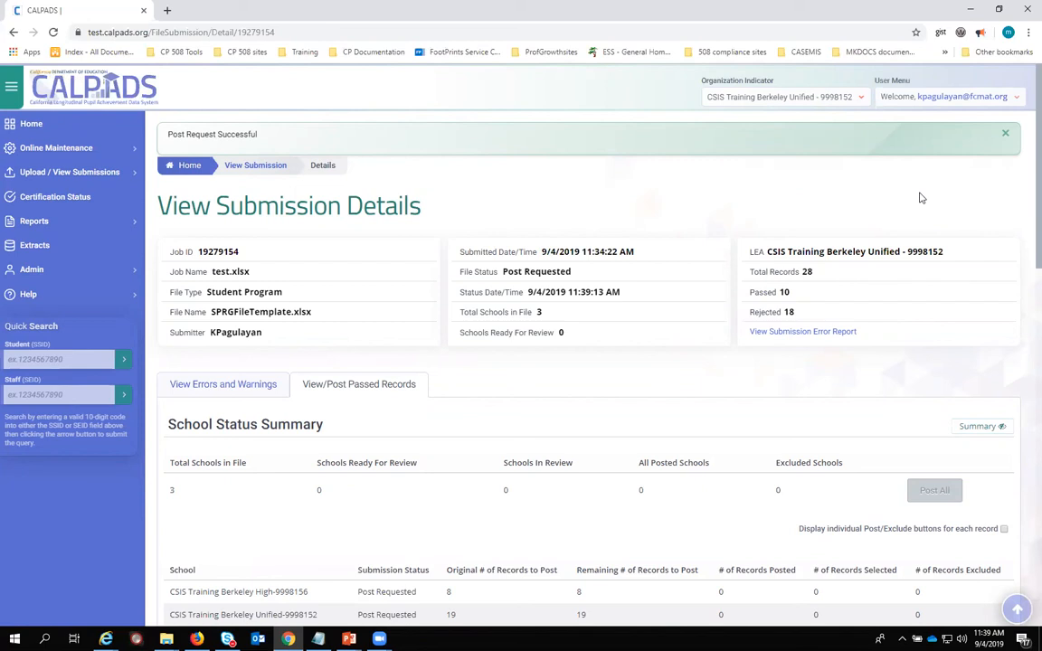
# Step: Check the passed and rejected record counts in the submission details
pyautogui.tripleClick(773, 290)
pyautogui.click(810, 302)
pyautogui.tripleClick(779, 310)
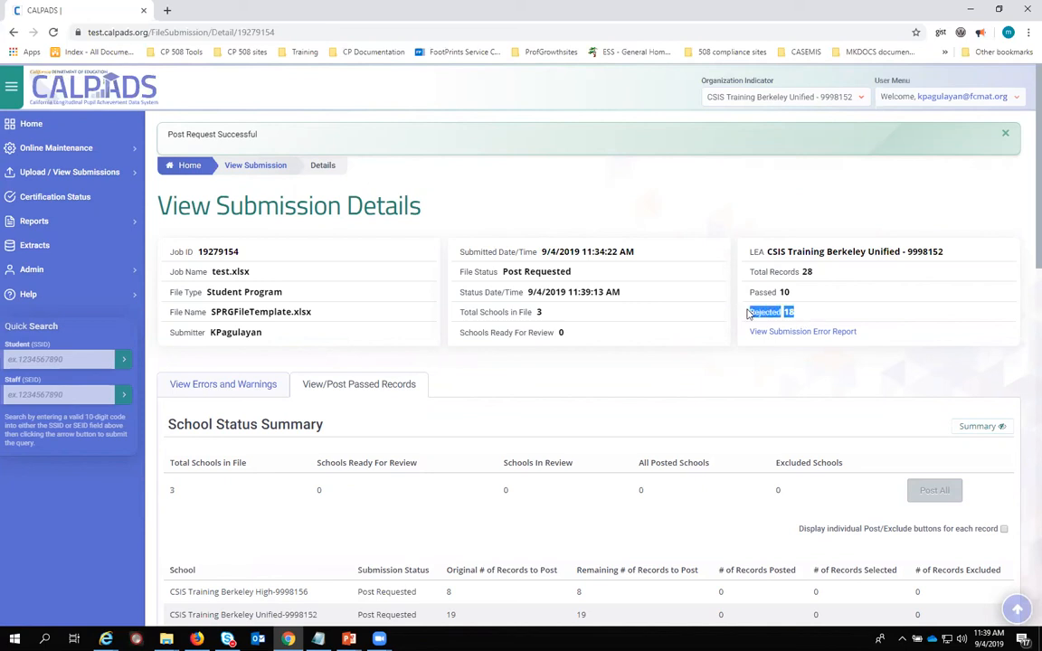
pyautogui.click(804, 215)
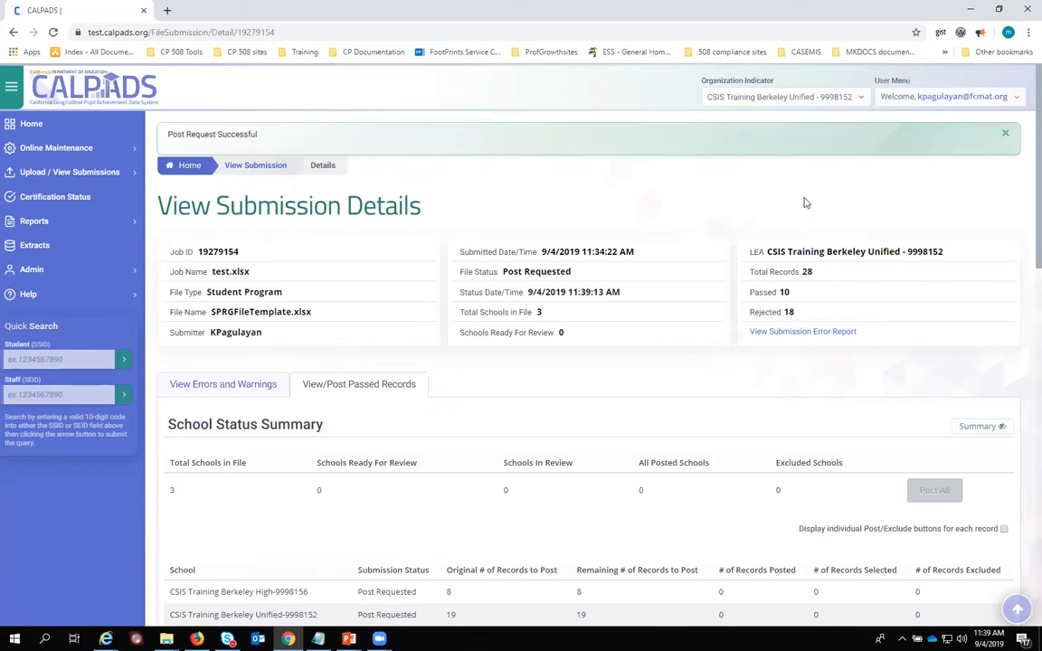